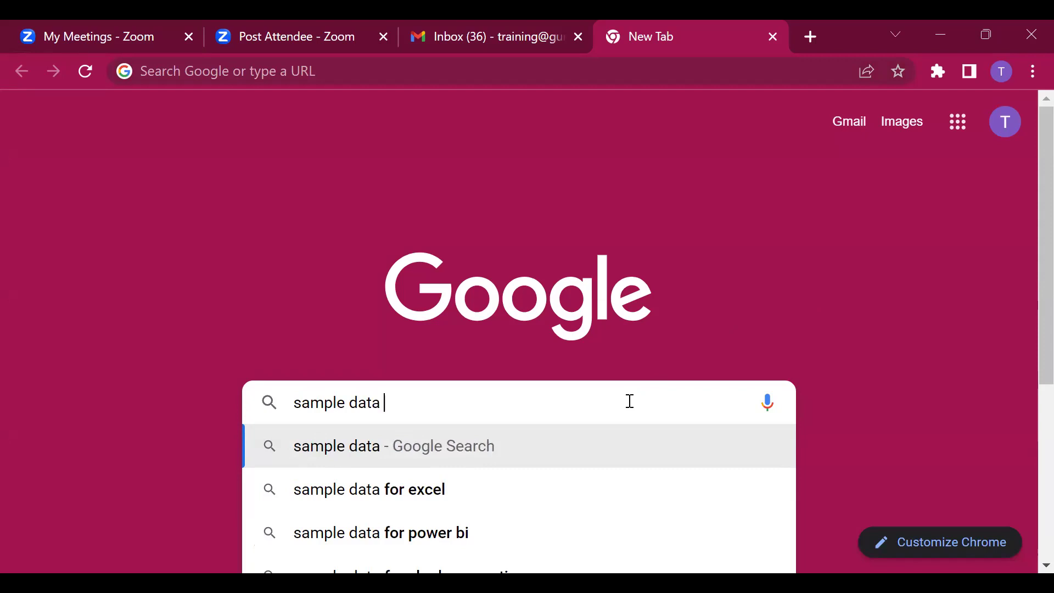
Search Google for 'sample data for data analysis excel'
{"action": "type", "text": "for data"}
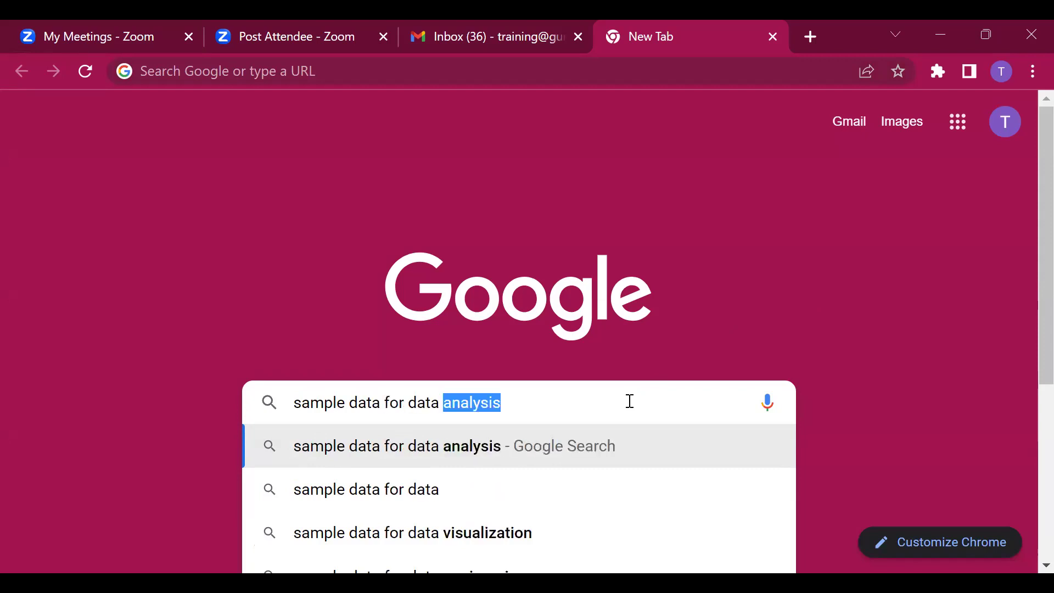
{"action": "key", "text": "Right"}
{"action": "type", "text": "excel"}
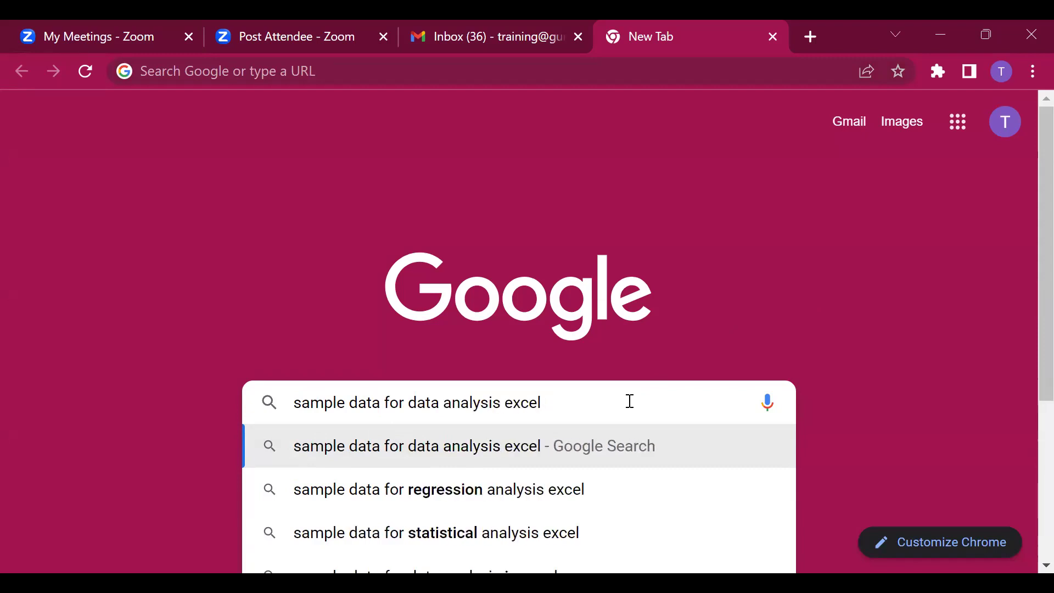
{"action": "key", "text": "Return"}
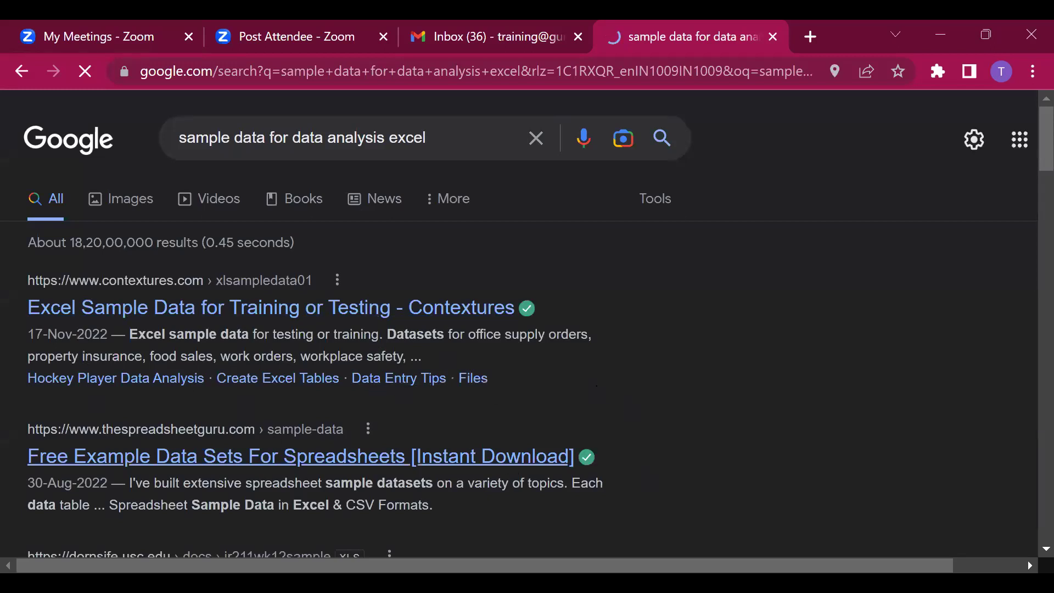
Open The Spreadsheet Guru's Free Example Data Sets result in a new tab
{"action": "right_click", "coordinate": [223, 456]}
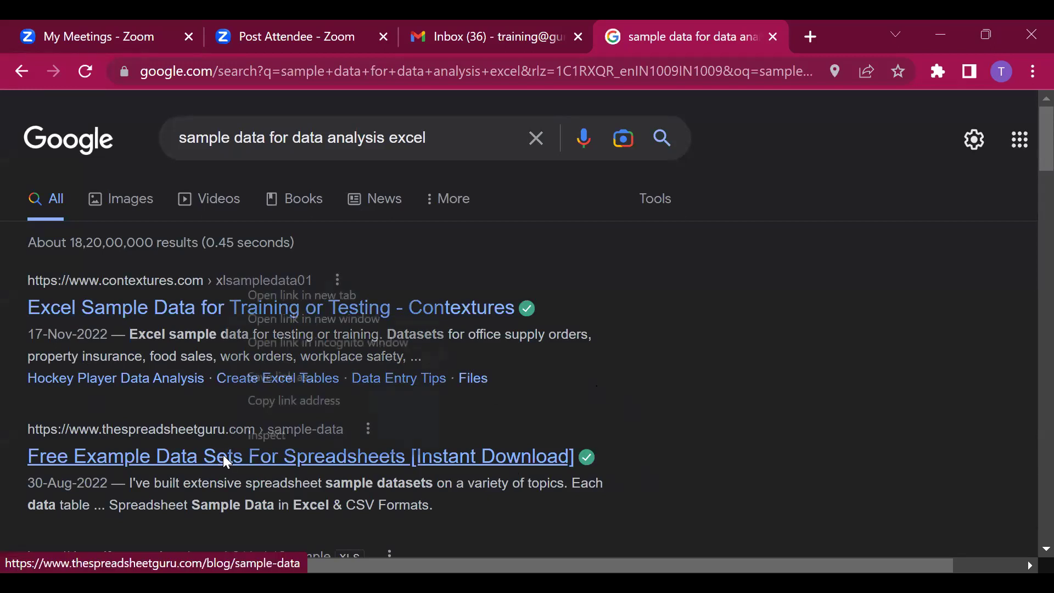
{"action": "left_click", "coordinate": [313, 293]}
{"action": "left_click", "coordinate": [718, 41]}
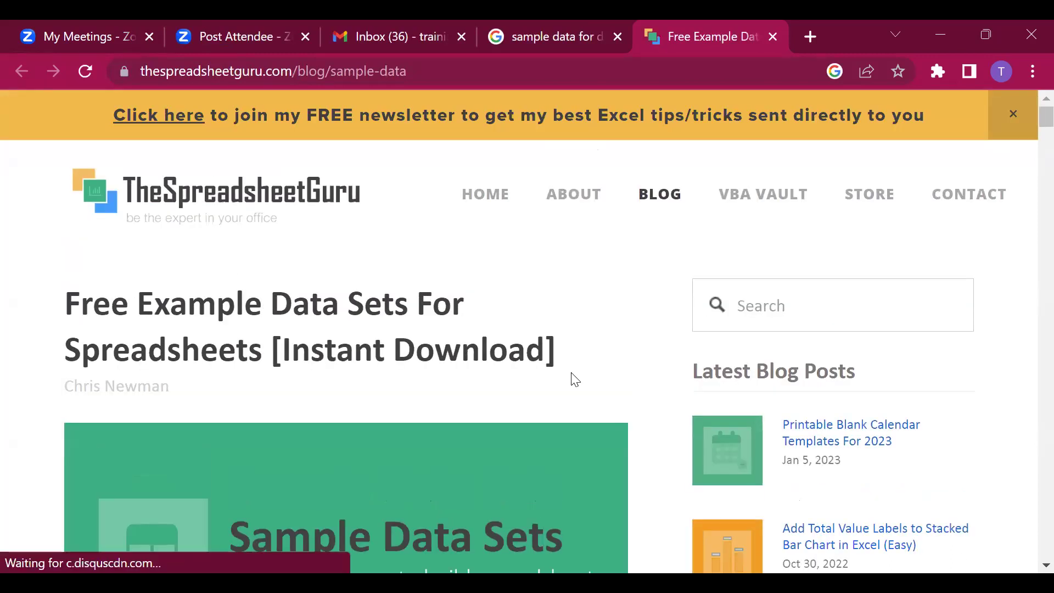
Scroll down the free sample data page to its download section
{"action": "scroll", "coordinate": [567, 393], "scroll_direction": "down", "scroll_amount": 4}
{"action": "scroll", "coordinate": [563, 391], "scroll_direction": "up", "scroll_amount": 1}
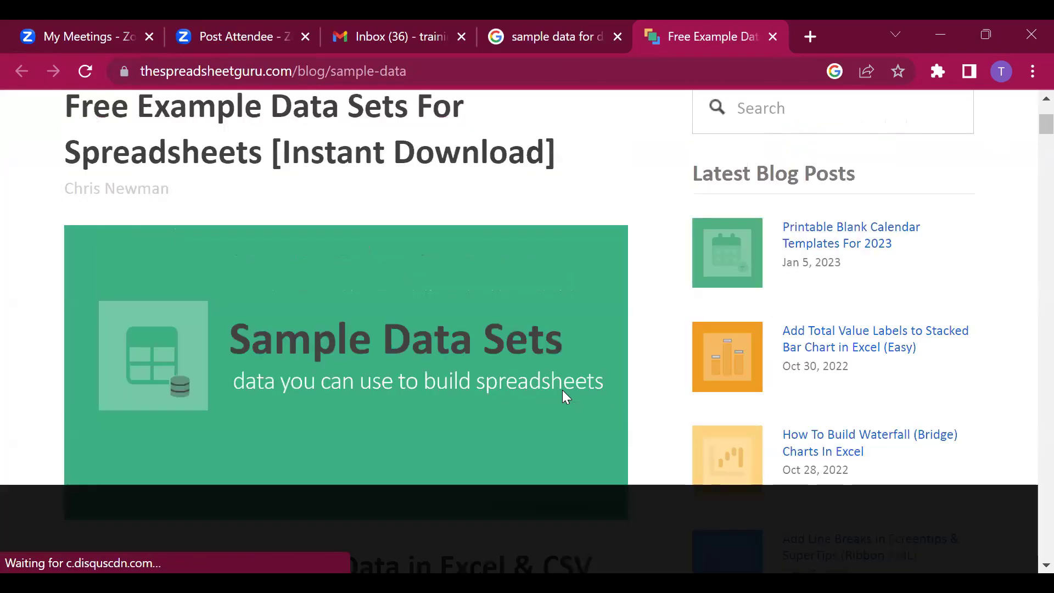
{"action": "scroll", "coordinate": [565, 396], "scroll_direction": "down", "scroll_amount": 2}
{"action": "scroll", "coordinate": [566, 399], "scroll_direction": "down", "scroll_amount": 2}
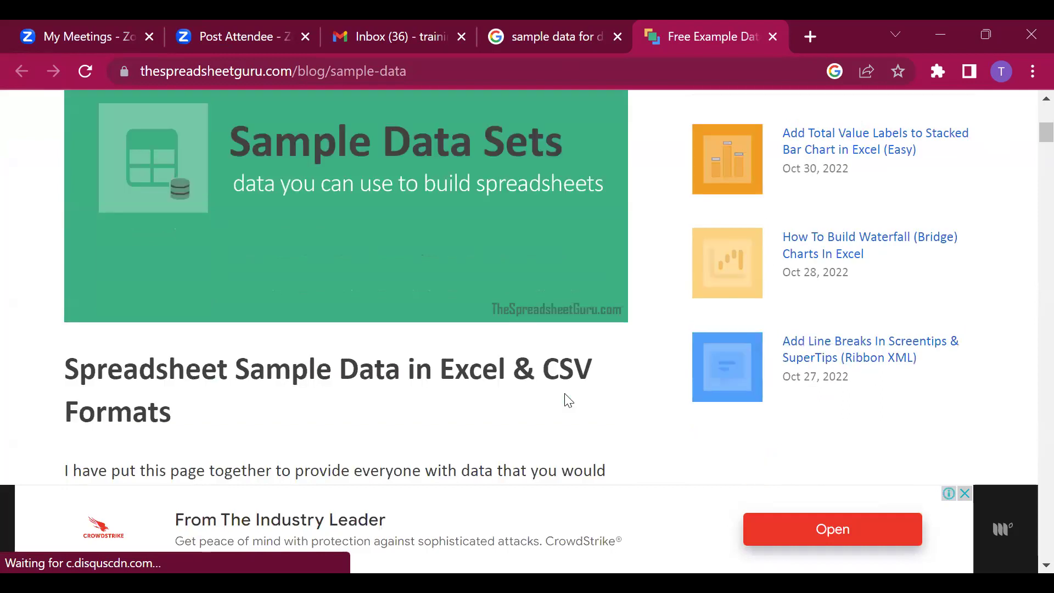
{"action": "scroll", "coordinate": [568, 400], "scroll_direction": "down", "scroll_amount": 5}
{"action": "scroll", "coordinate": [569, 400], "scroll_direction": "down", "scroll_amount": 4}
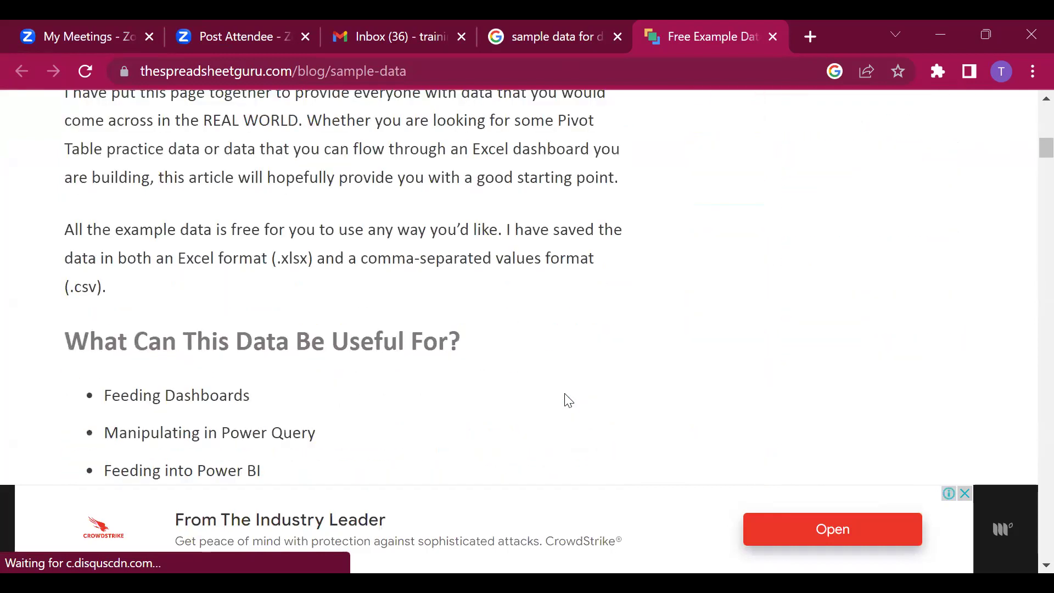
{"action": "scroll", "coordinate": [569, 400], "scroll_direction": "down", "scroll_amount": 14}
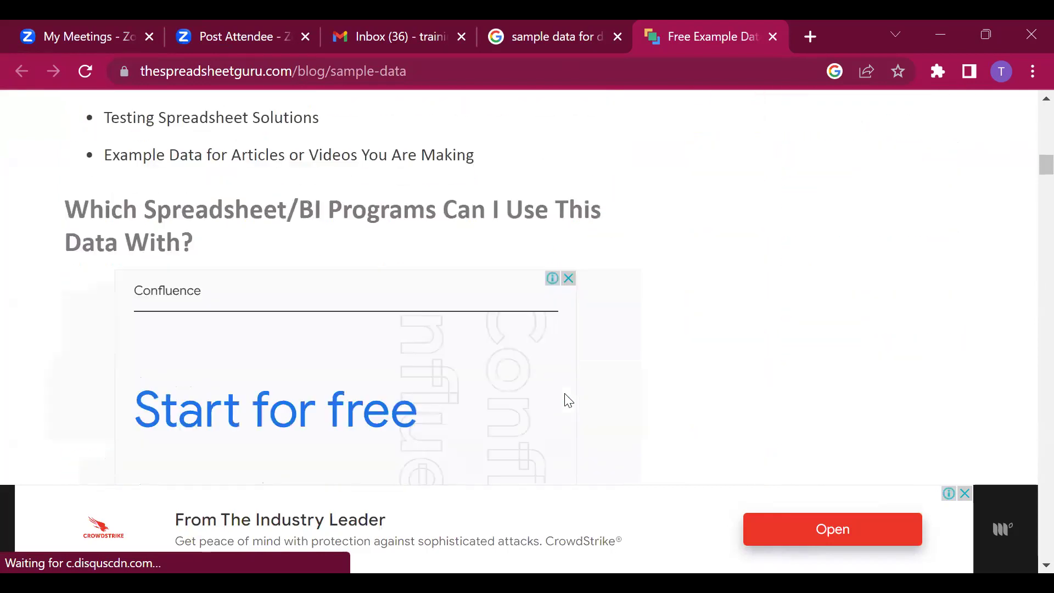
{"action": "scroll", "coordinate": [456, 357], "scroll_direction": "down", "scroll_amount": 9}
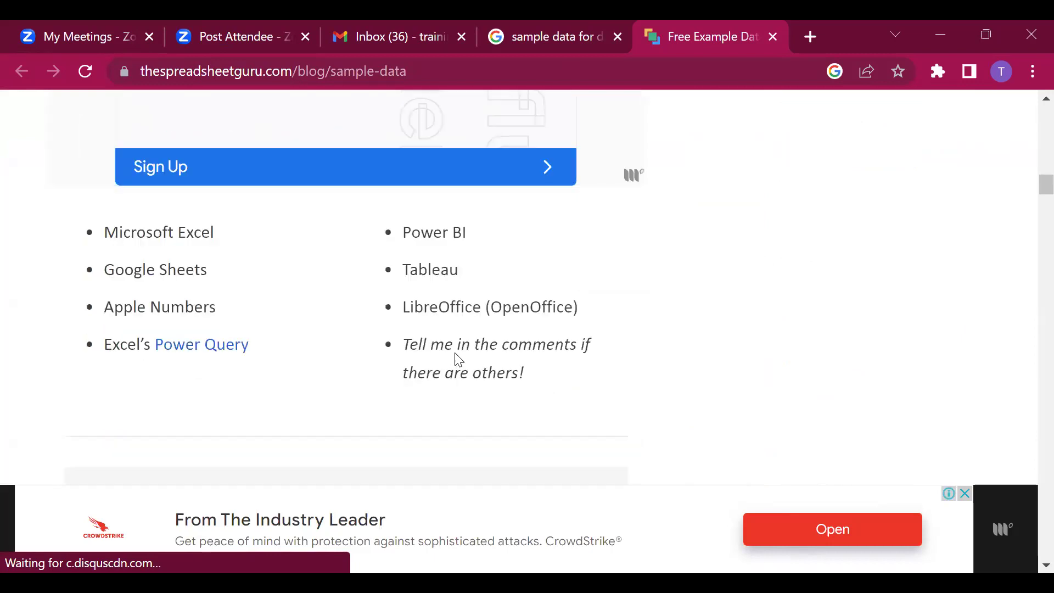
{"action": "scroll", "coordinate": [455, 358], "scroll_direction": "down", "scroll_amount": 4}
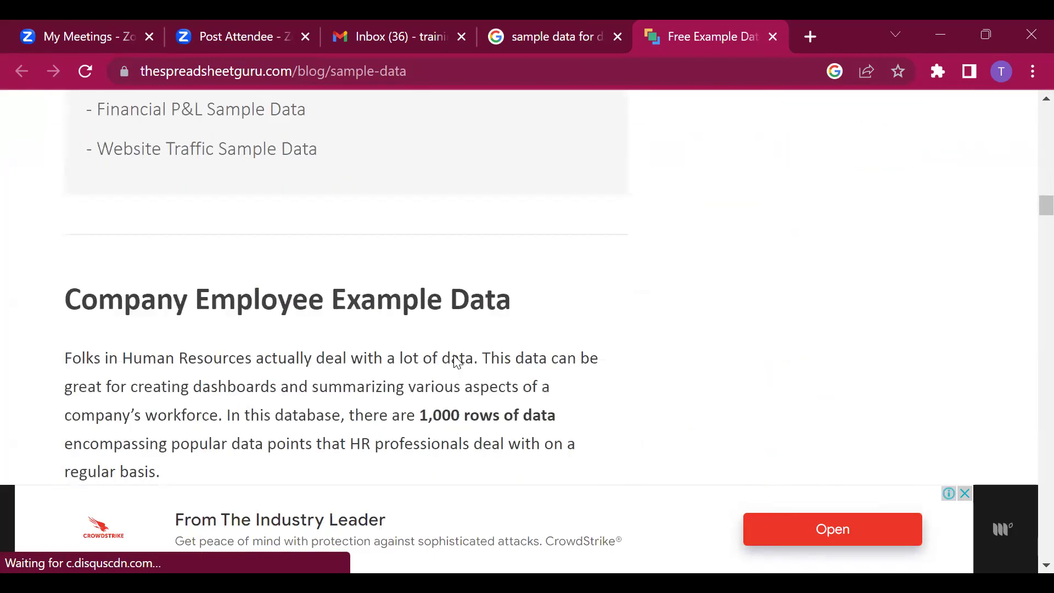
{"action": "scroll", "coordinate": [434, 406], "scroll_direction": "up", "scroll_amount": 2}
{"action": "scroll", "coordinate": [421, 390], "scroll_direction": "down", "scroll_amount": 5}
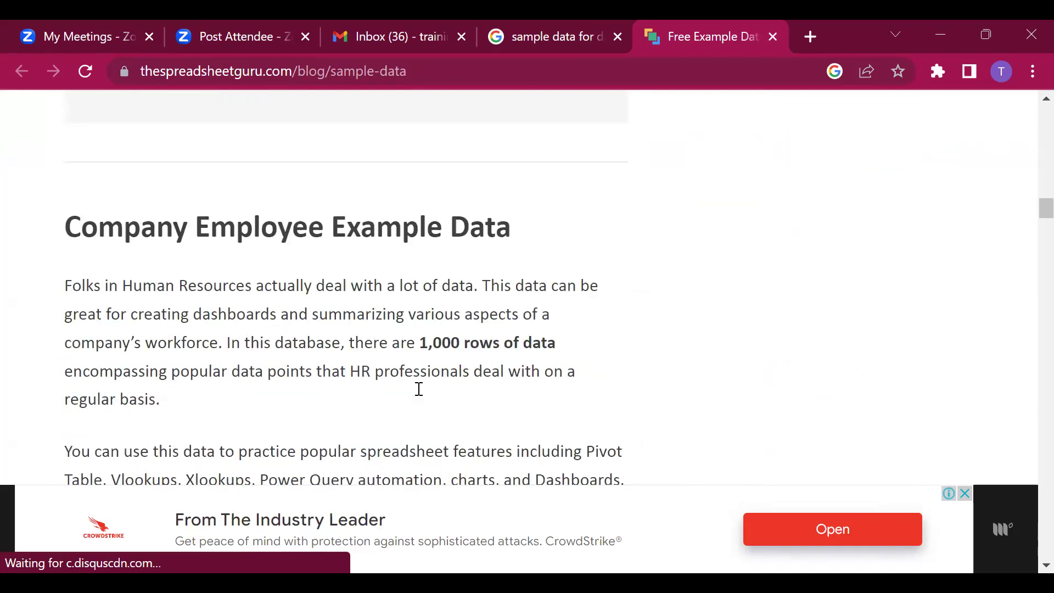
{"action": "scroll", "coordinate": [419, 390], "scroll_direction": "down", "scroll_amount": 6}
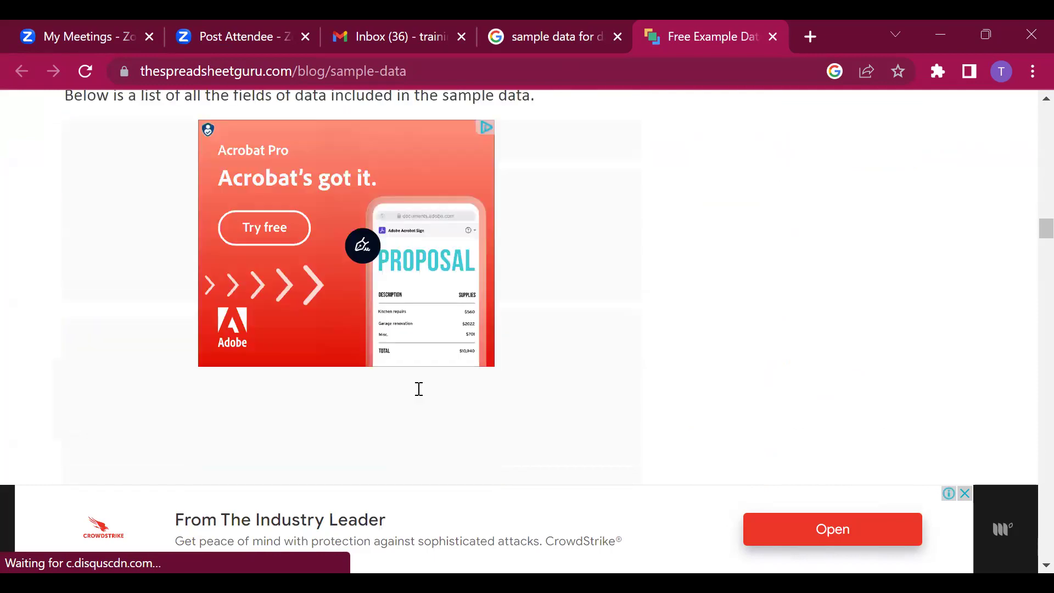
{"action": "scroll", "coordinate": [421, 395], "scroll_direction": "down", "scroll_amount": 5}
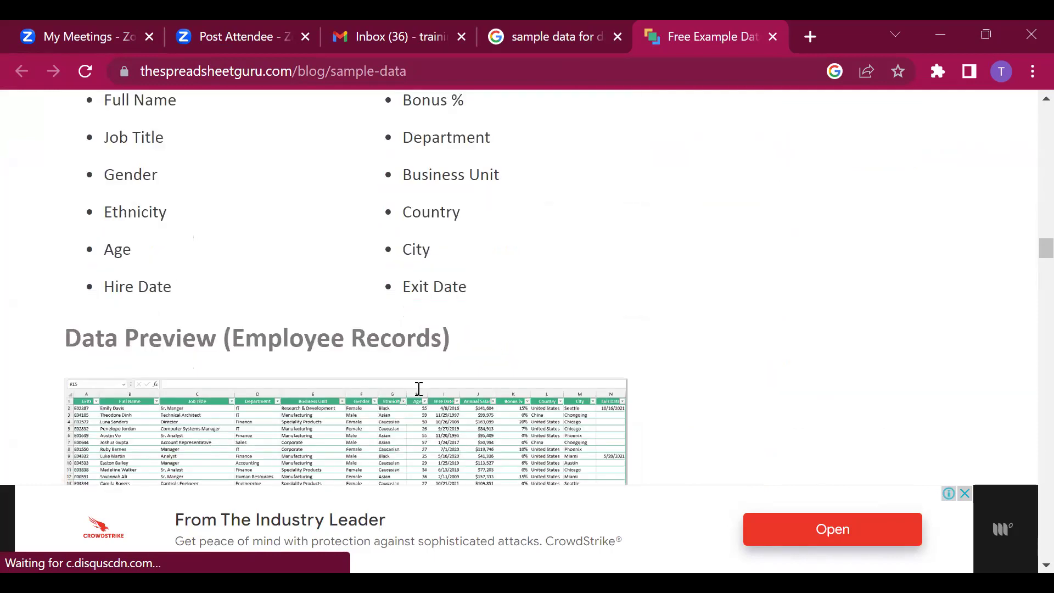
{"action": "scroll", "coordinate": [418, 389], "scroll_direction": "down", "scroll_amount": 2}
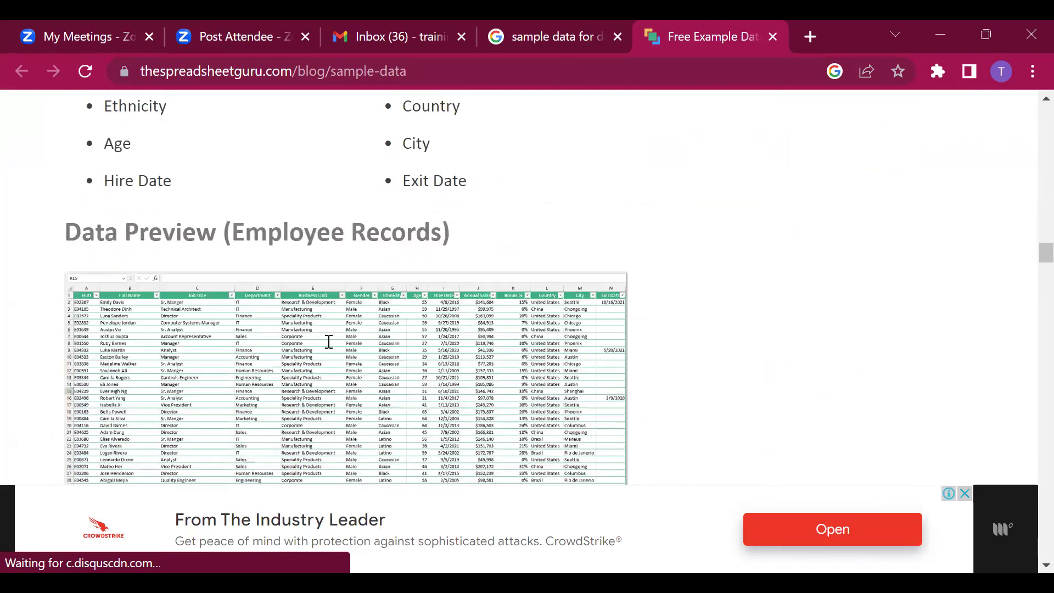
{"action": "scroll", "coordinate": [352, 330], "scroll_direction": "down", "scroll_amount": 4}
{"action": "scroll", "coordinate": [363, 345], "scroll_direction": "down", "scroll_amount": 3}
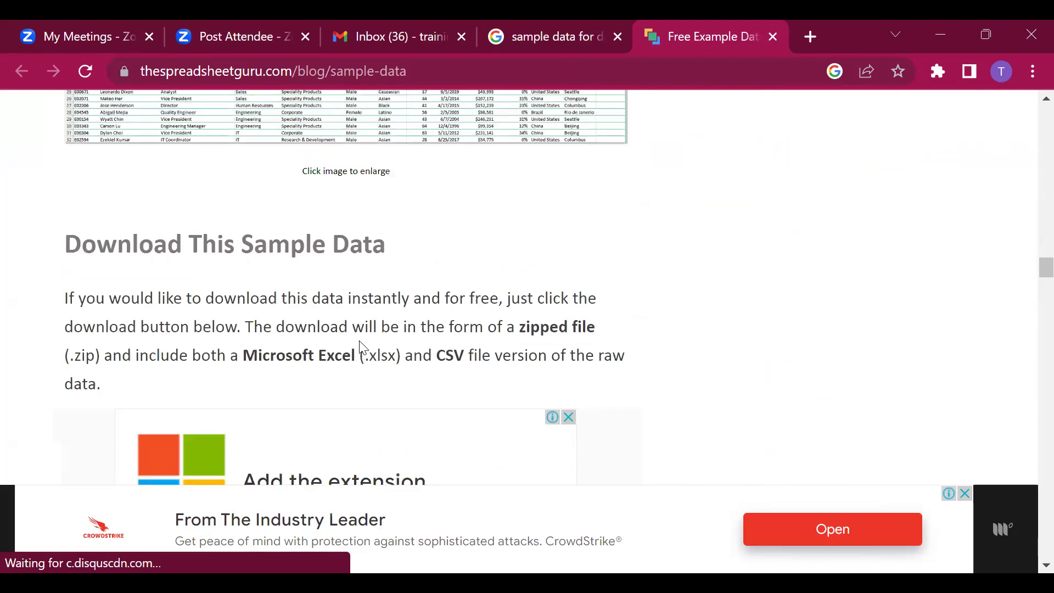
{"action": "scroll", "coordinate": [360, 363], "scroll_direction": "up", "scroll_amount": 1}
{"action": "scroll", "coordinate": [360, 419], "scroll_direction": "down", "scroll_amount": 3}
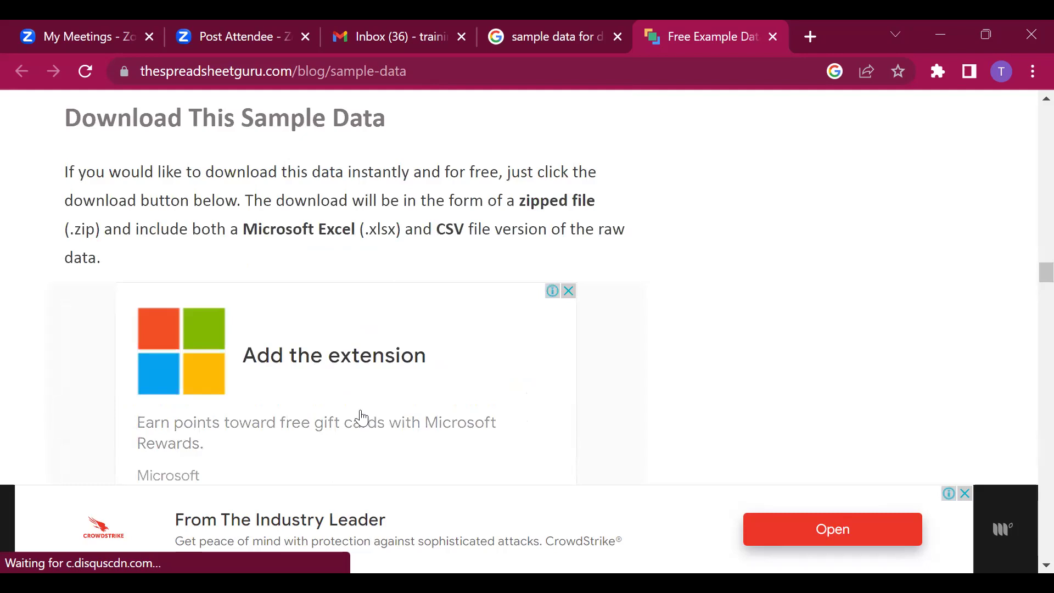
{"action": "scroll", "coordinate": [361, 418], "scroll_direction": "down", "scroll_amount": 3}
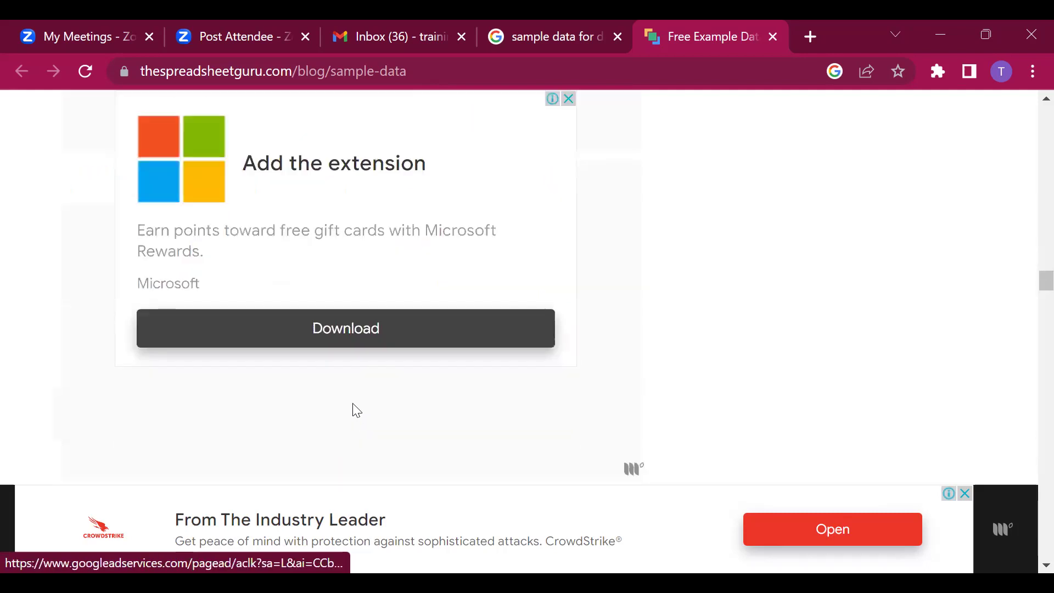
Try the ad's Download button, which opens a Microsoft Rewards listing, then return to the search results
{"action": "left_click", "coordinate": [327, 331]}
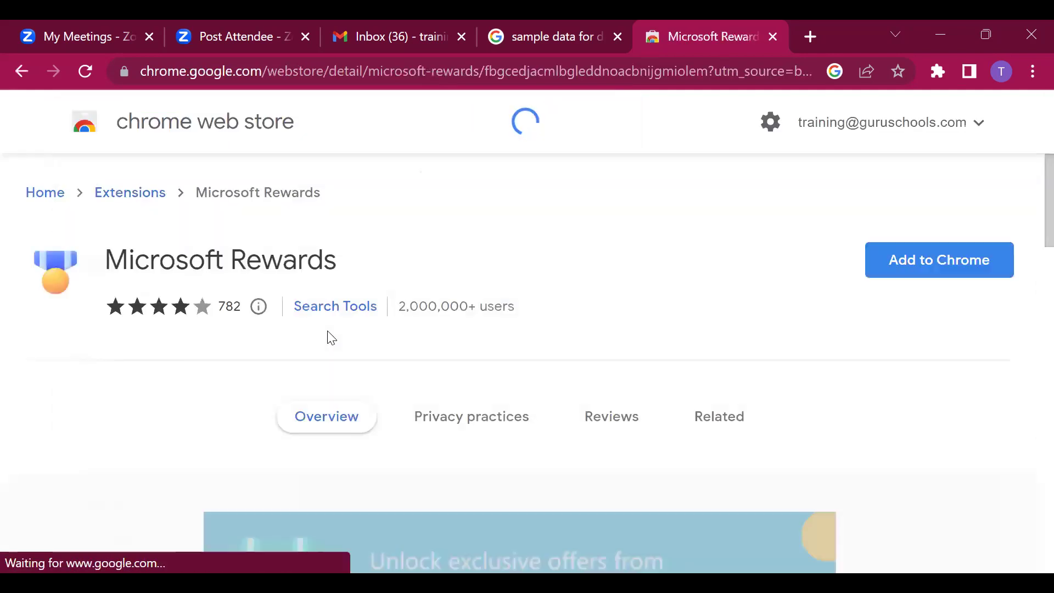
{"action": "scroll", "coordinate": [398, 437], "scroll_direction": "down", "scroll_amount": 2}
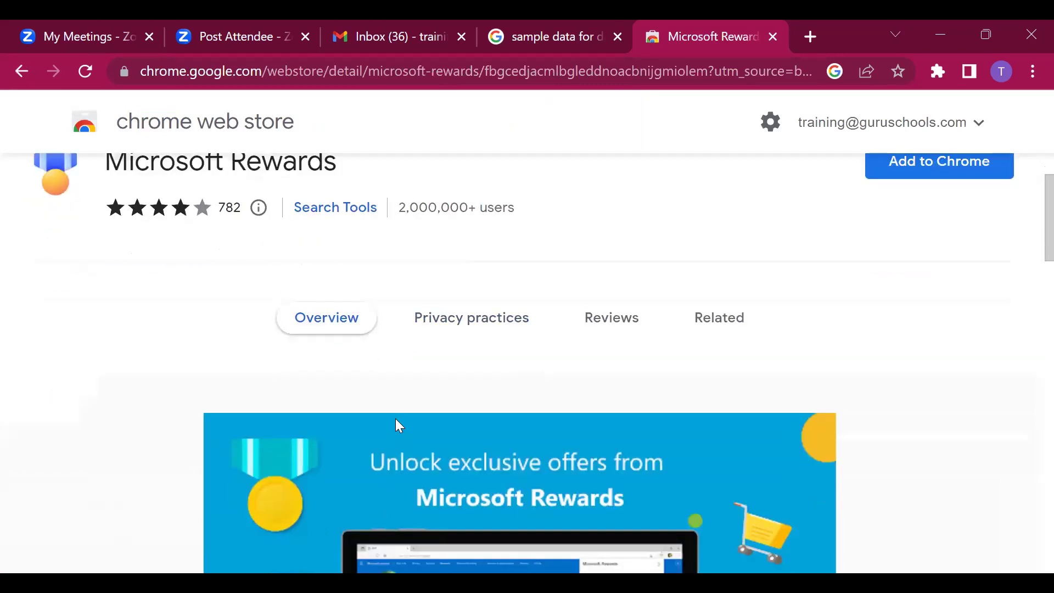
{"action": "scroll", "coordinate": [391, 405], "scroll_direction": "down", "scroll_amount": 7}
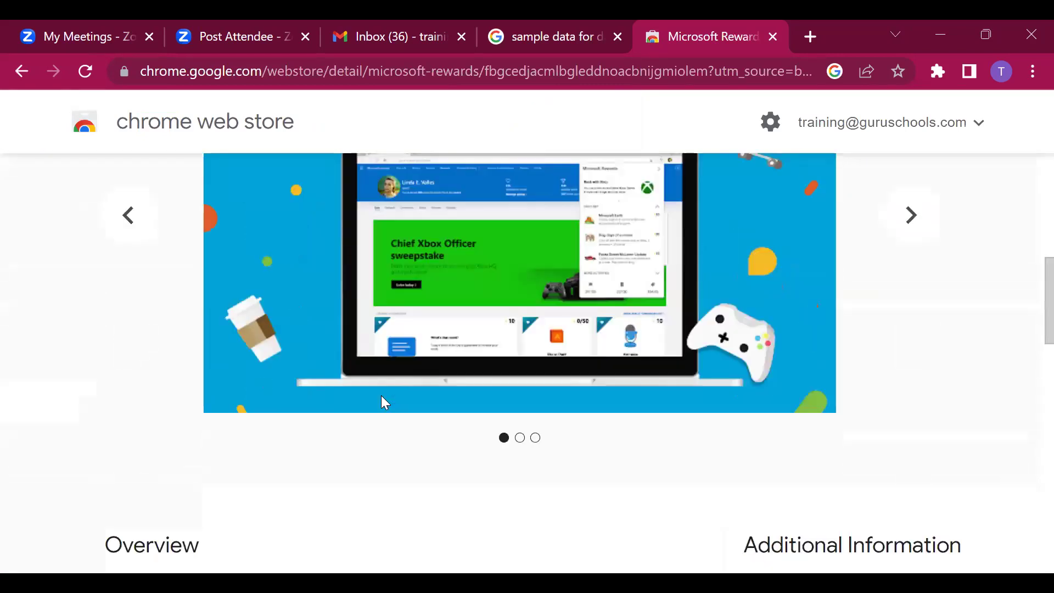
{"action": "scroll", "coordinate": [382, 397], "scroll_direction": "down", "scroll_amount": 15}
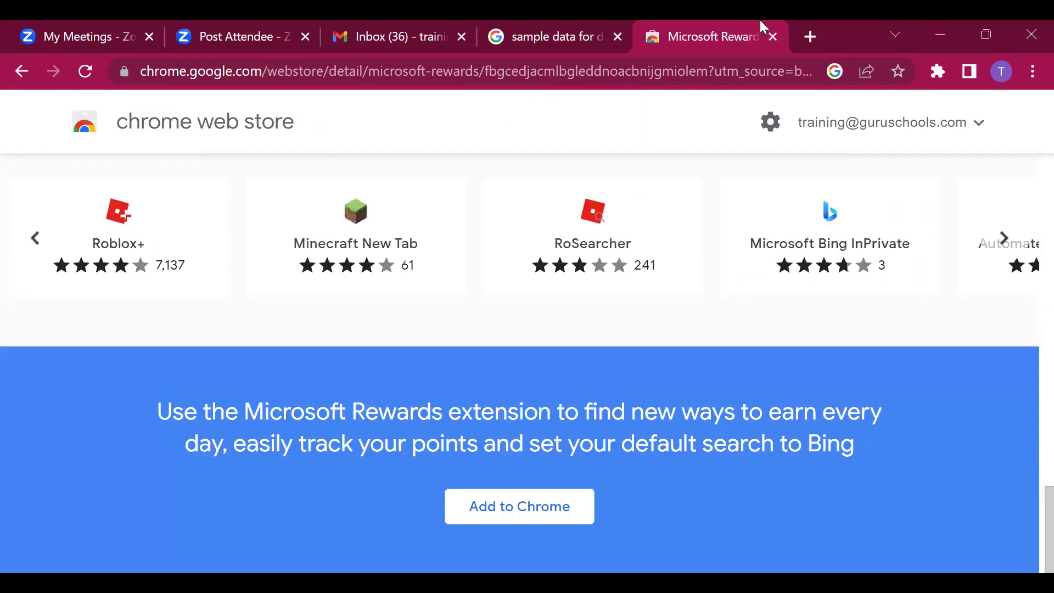
{"action": "left_click", "coordinate": [581, 26]}
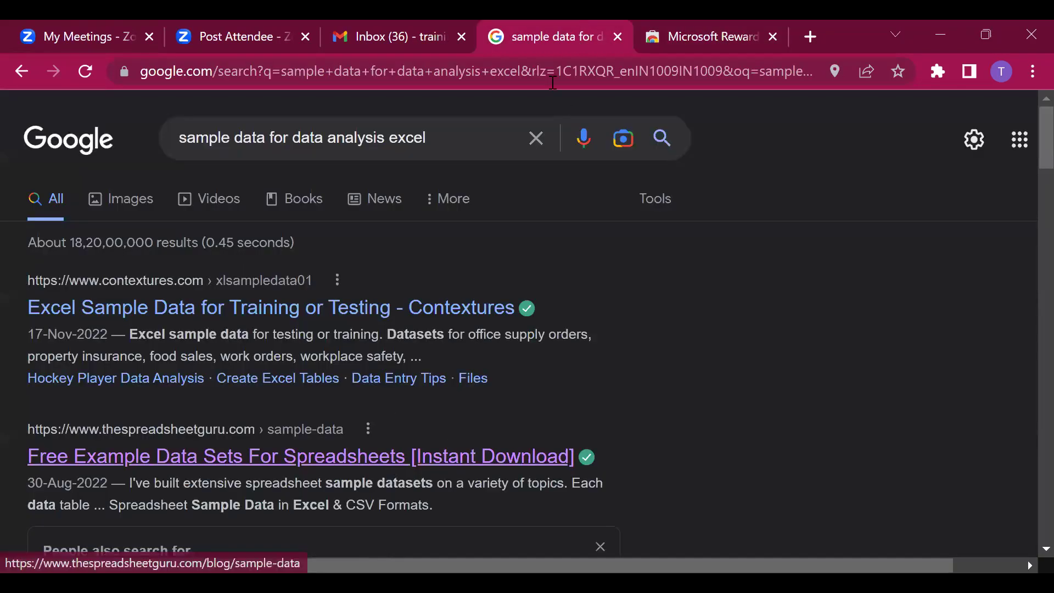
{"action": "key", "text": "ctrl+Tab"}
Download the Employee Dataset zip from The Spreadsheet Guru page and show it in its folder
{"action": "left_click", "coordinate": [22, 70]}
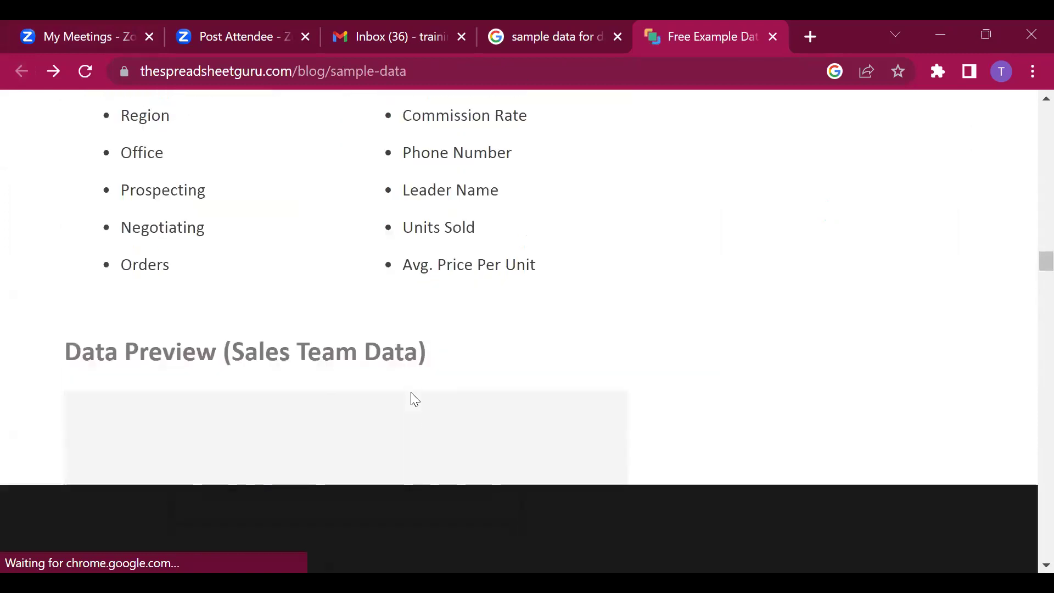
{"action": "scroll", "coordinate": [406, 395], "scroll_direction": "down", "scroll_amount": 10}
{"action": "scroll", "coordinate": [403, 399], "scroll_direction": "down", "scroll_amount": 3}
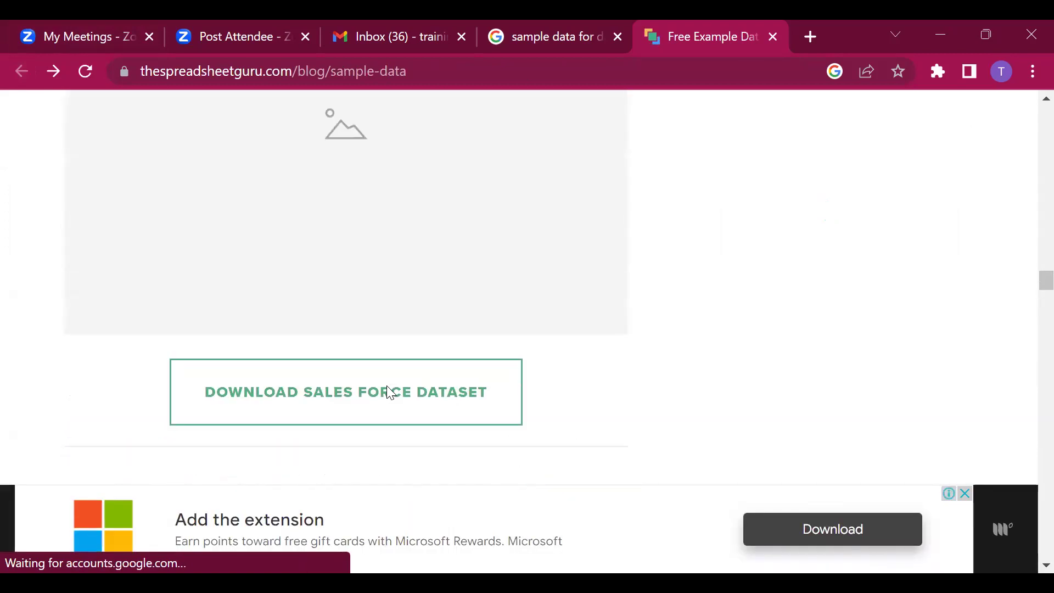
{"action": "scroll", "coordinate": [387, 386], "scroll_direction": "up", "scroll_amount": 15}
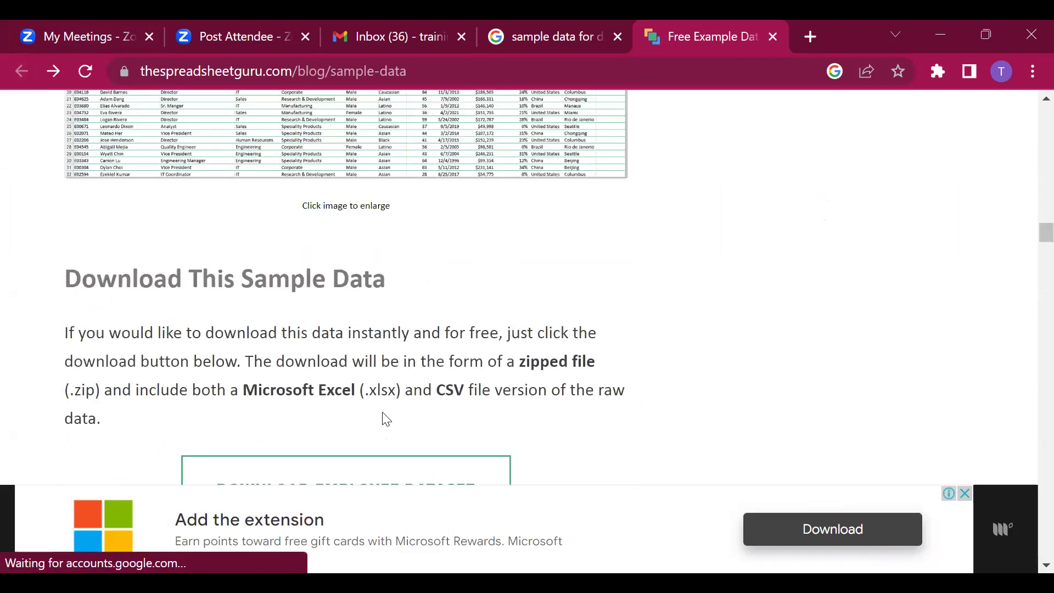
{"action": "scroll", "coordinate": [387, 419], "scroll_direction": "down", "scroll_amount": 2}
{"action": "left_click", "coordinate": [371, 401]}
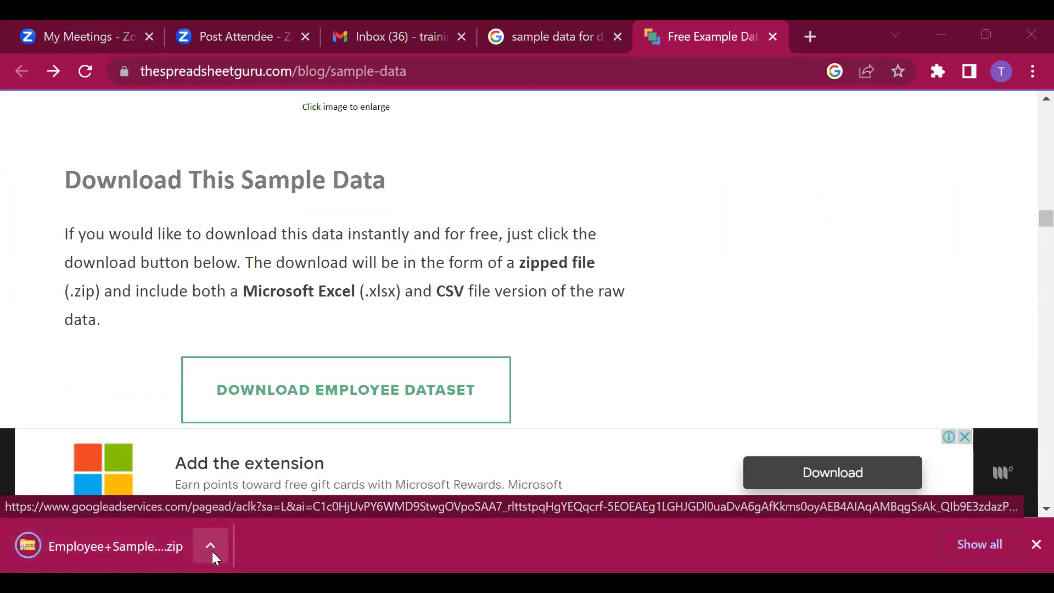
{"action": "left_click", "coordinate": [212, 551]}
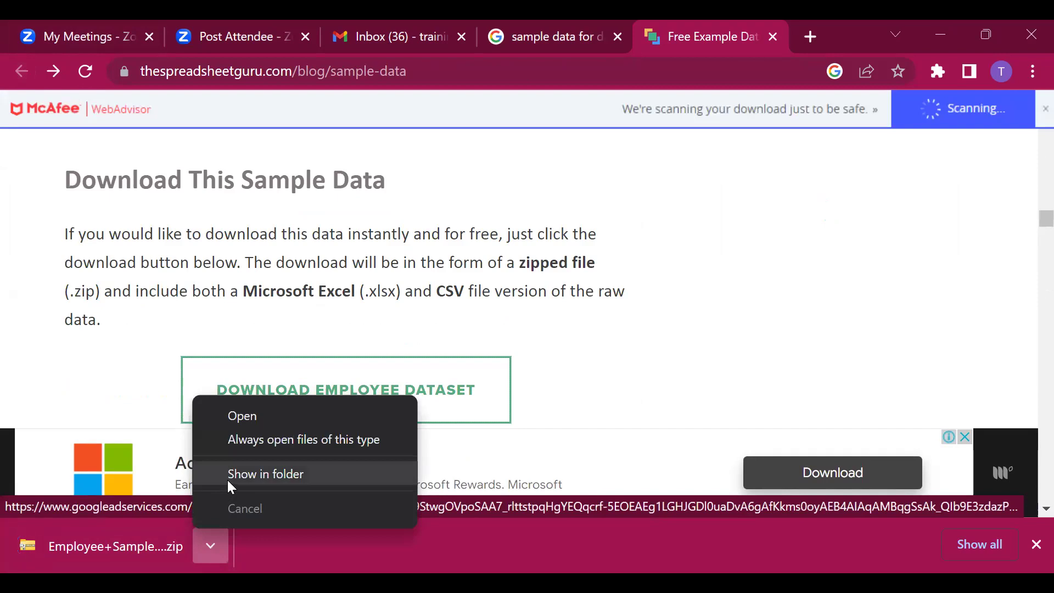
{"action": "left_click", "coordinate": [228, 482]}
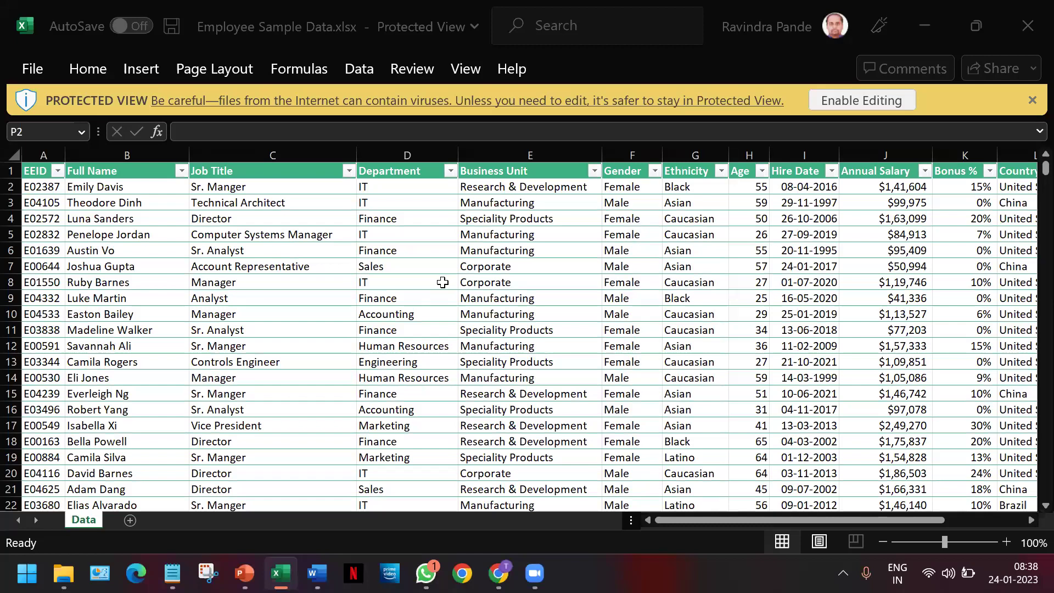
Scroll the employee table of Employee Sample Data.xlsx in Protected View
{"action": "scroll", "coordinate": [443, 282], "scroll_direction": "down", "scroll_amount": 1}
{"action": "scroll", "coordinate": [443, 282], "scroll_direction": "down", "scroll_amount": 2}
{"action": "scroll", "coordinate": [443, 282], "scroll_direction": "up", "scroll_amount": 3}
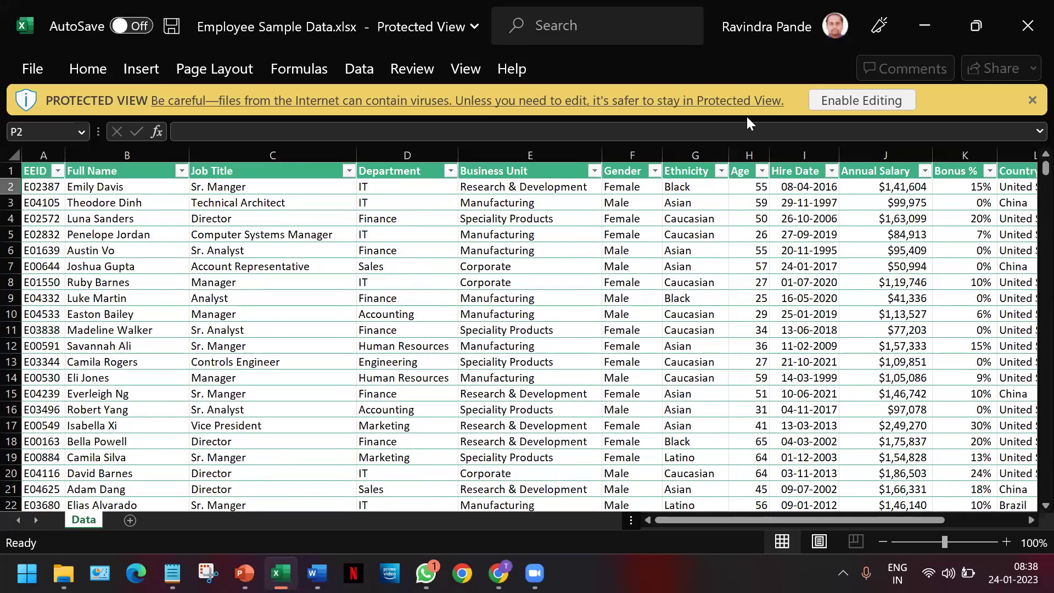
Enable editing and widen column A to 88 pixels
{"action": "left_click", "coordinate": [888, 101]}
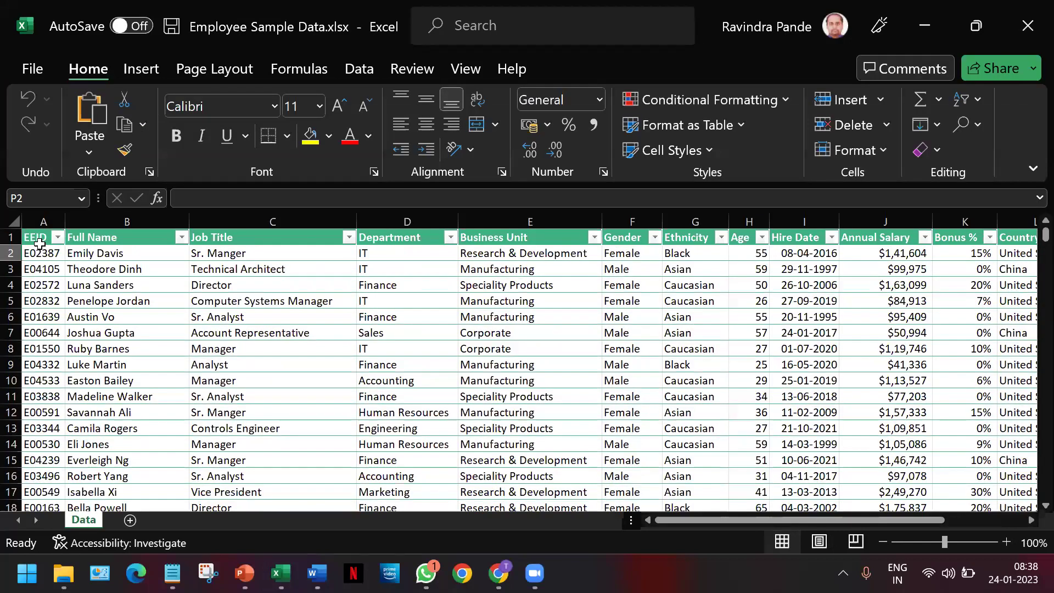
{"action": "left_click", "coordinate": [39, 243]}
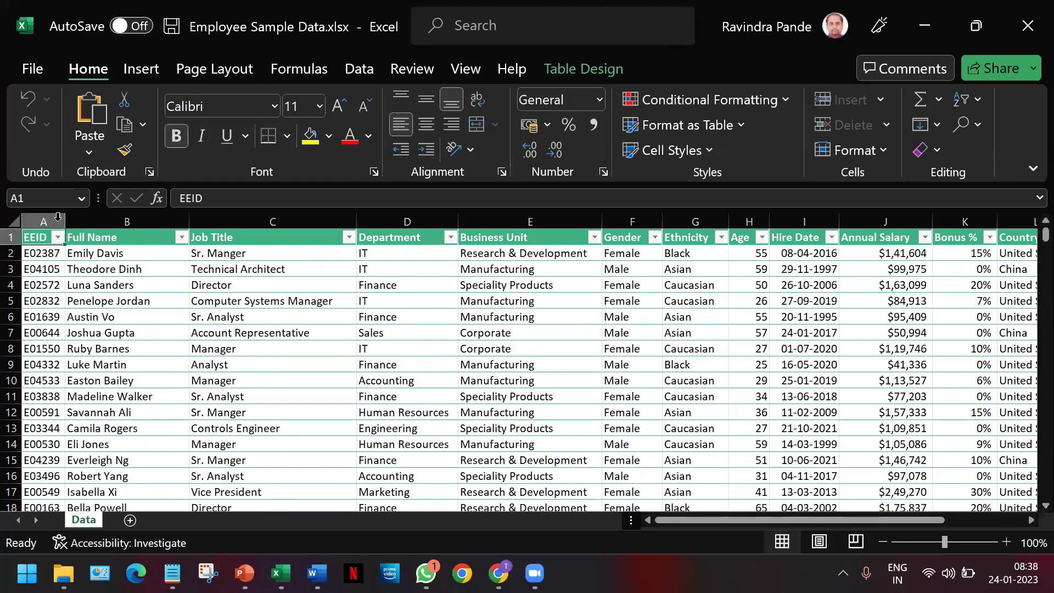
{"action": "left_click_drag", "start_coordinate": [65, 221], "coordinate": [106, 221]}
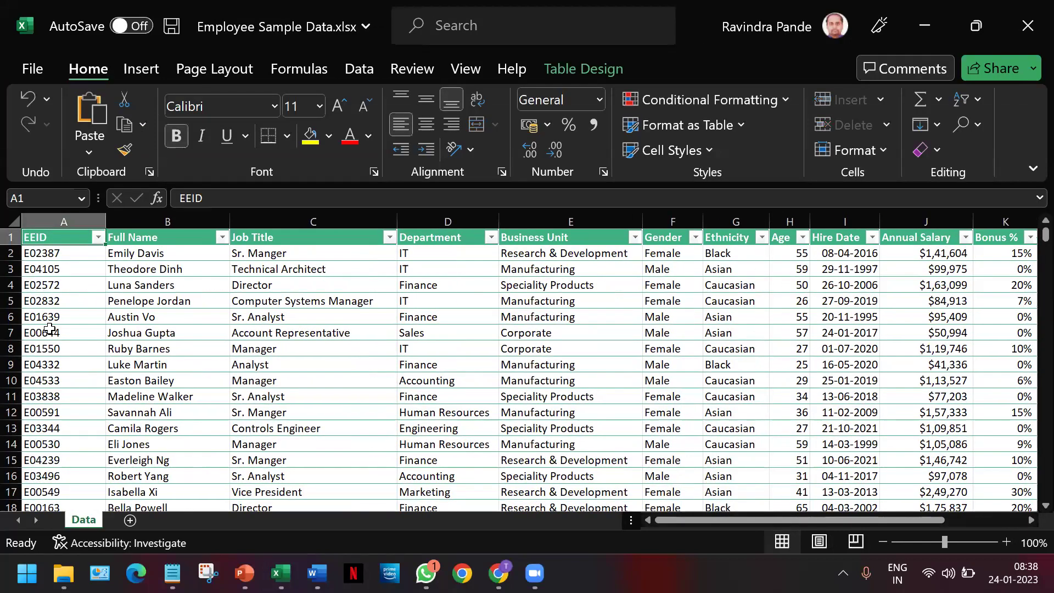
Select the Full Name, Job Title, Department and Business Unit header cells in turn
{"action": "left_click", "coordinate": [139, 237]}
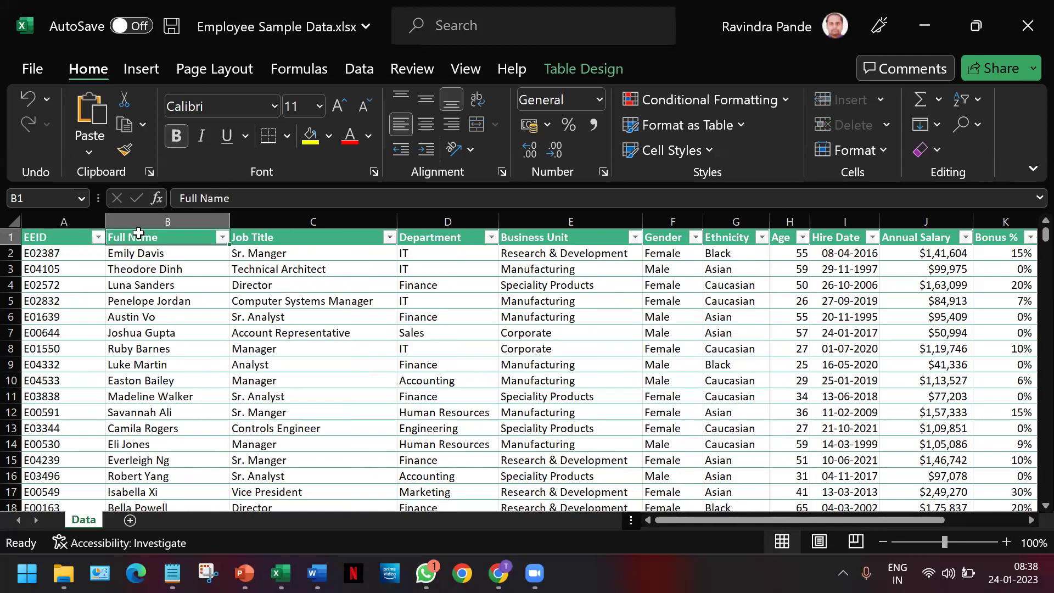
{"action": "left_click", "coordinate": [261, 240]}
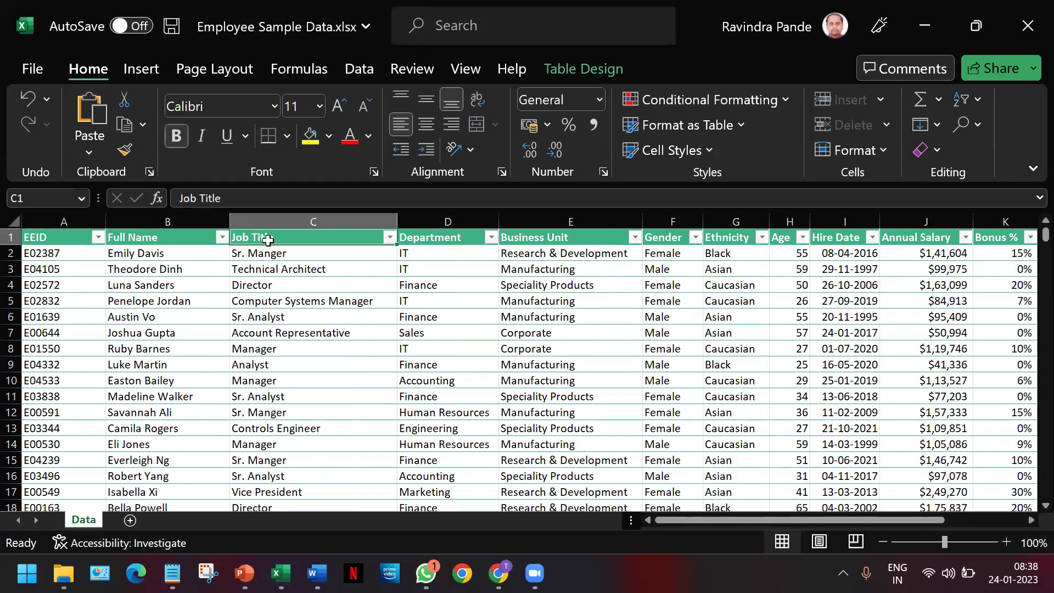
{"action": "left_click", "coordinate": [444, 237]}
{"action": "left_click", "coordinate": [538, 242]}
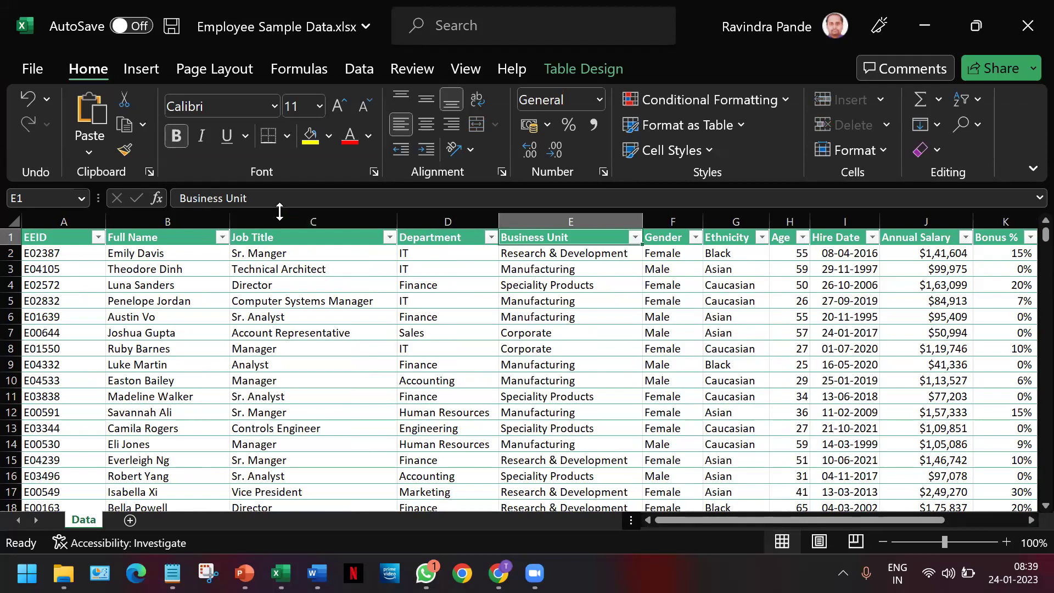
Scroll down the Data sheet to the last employee record in row 1001
{"action": "scroll", "coordinate": [254, 352], "scroll_direction": "down", "scroll_amount": 2}
{"action": "scroll", "coordinate": [254, 353], "scroll_direction": "up", "scroll_amount": 2}
{"action": "scroll", "coordinate": [928, 318], "scroll_direction": "down", "scroll_amount": 3}
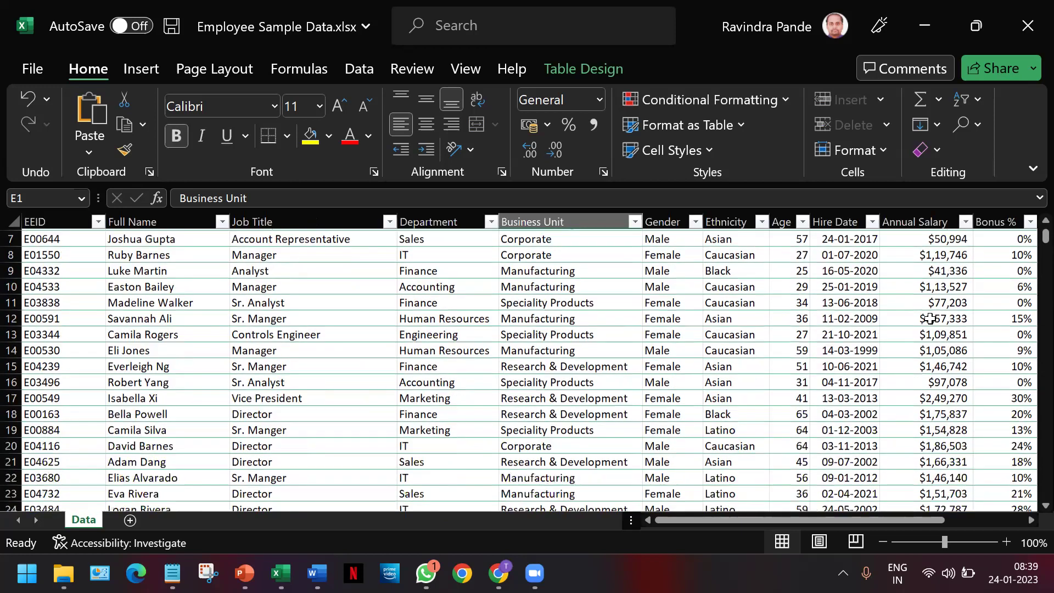
{"action": "scroll", "coordinate": [928, 320], "scroll_direction": "down", "scroll_amount": 9}
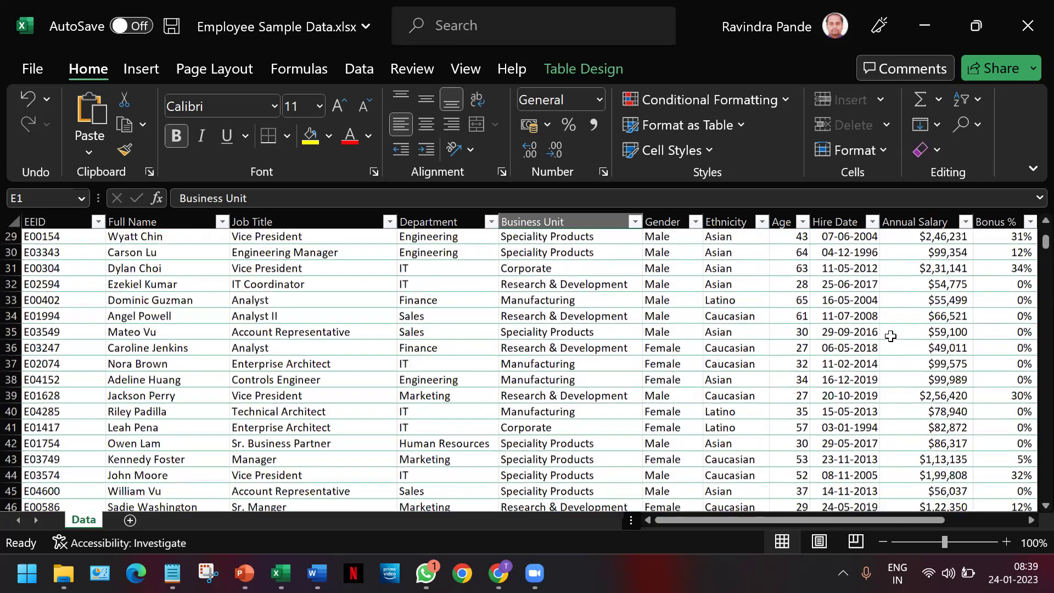
{"action": "scroll", "coordinate": [891, 337], "scroll_direction": "down", "scroll_amount": 16}
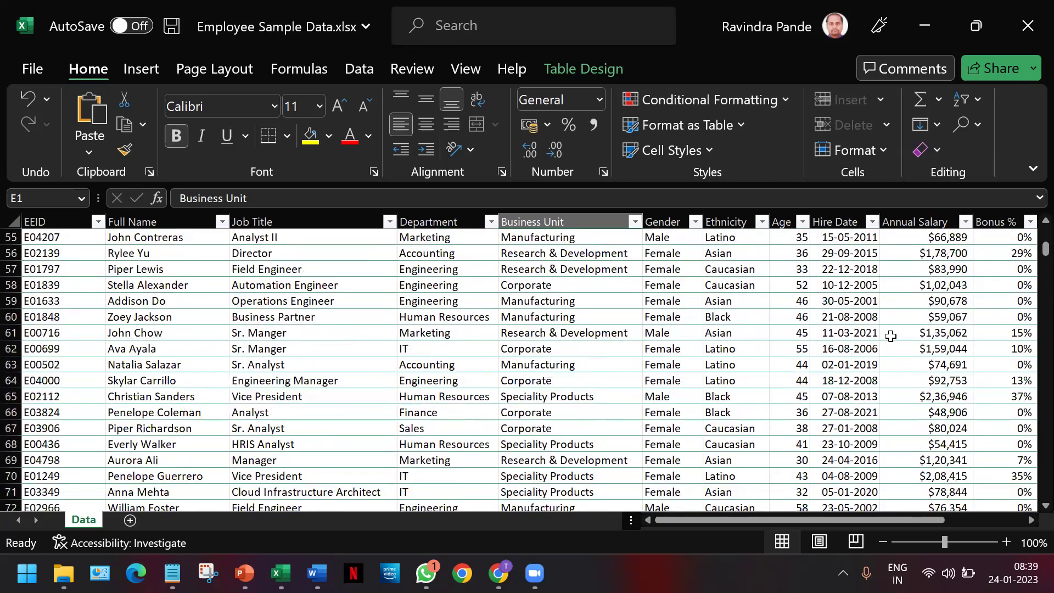
{"action": "scroll", "coordinate": [891, 336], "scroll_direction": "down", "scroll_amount": 5}
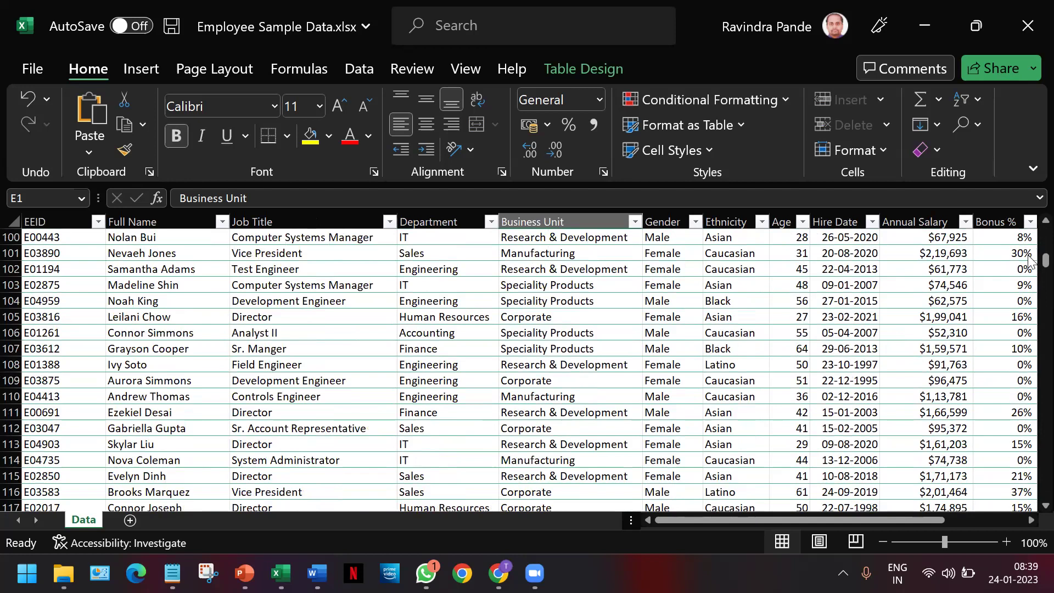
{"action": "left_click_drag", "start_coordinate": [1046, 260], "coordinate": [1045, 491]}
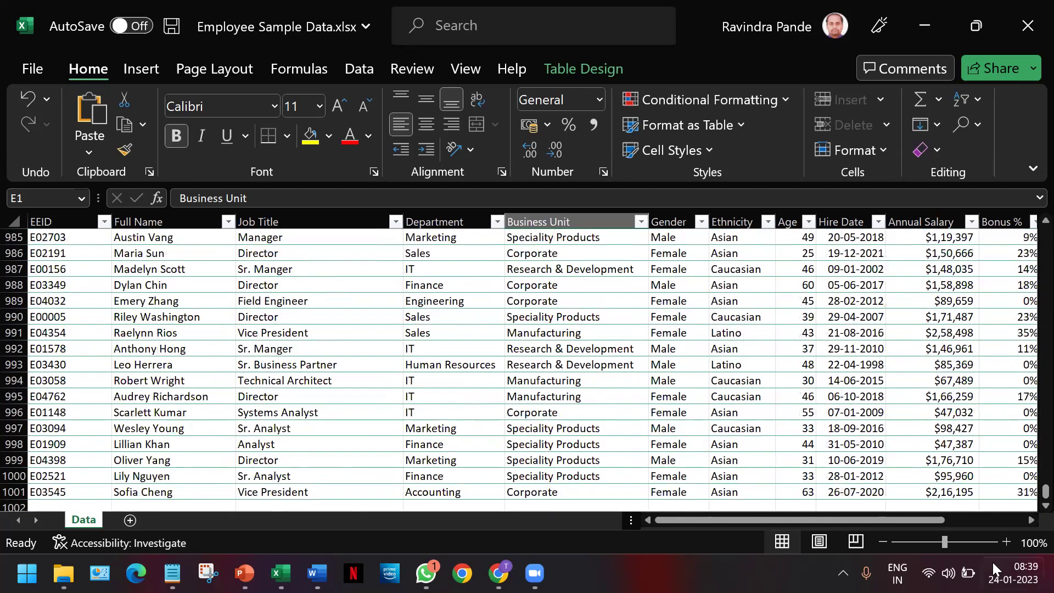
Select row 1001, the last employee record
{"action": "left_click", "coordinate": [7, 486]}
{"action": "left_click", "coordinate": [11, 491]}
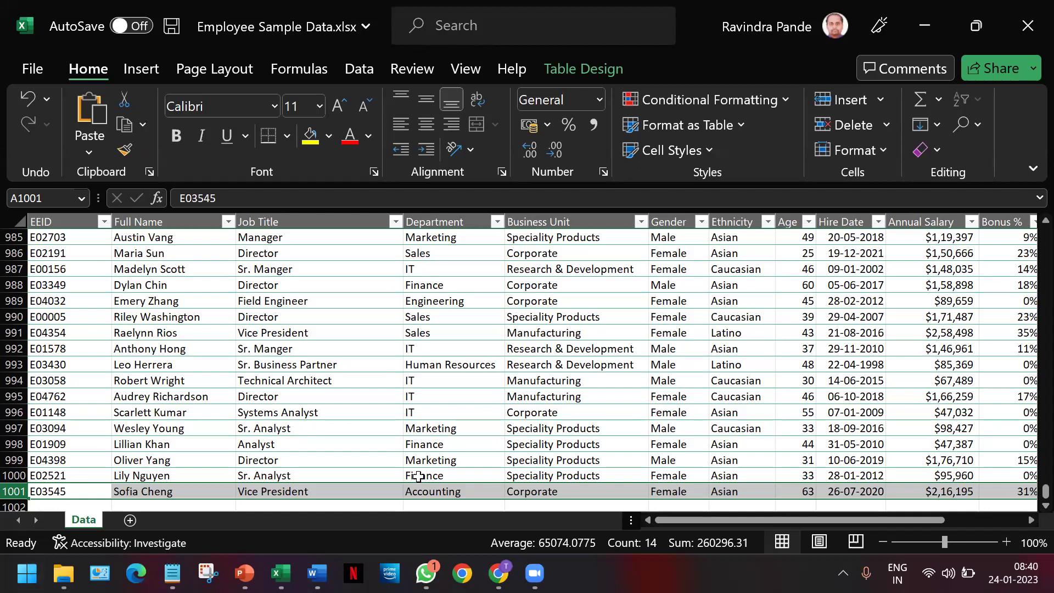
{"action": "left_click", "coordinate": [56, 283]}
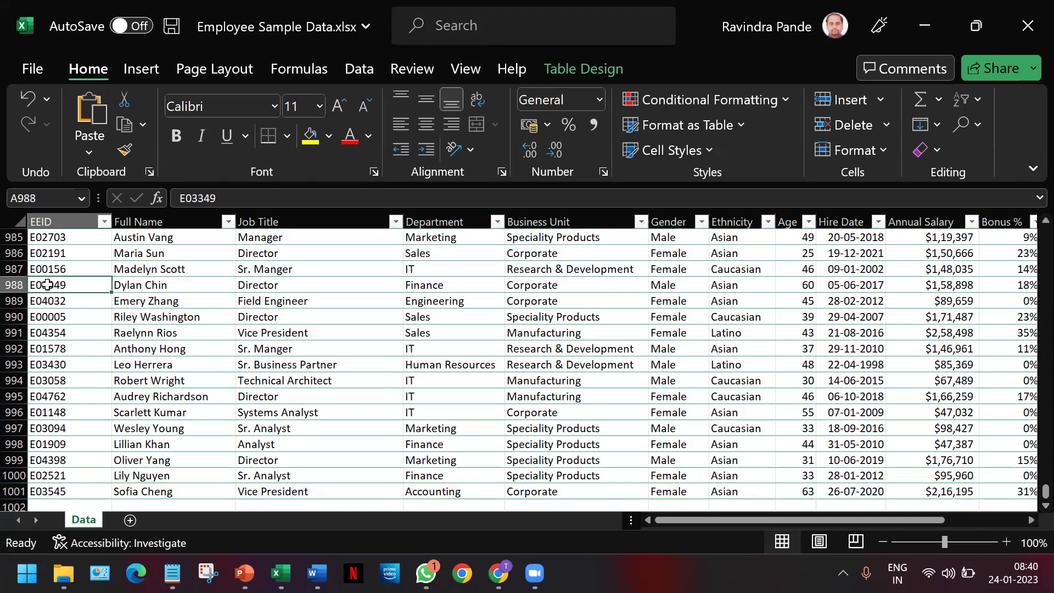
{"action": "left_click", "coordinate": [5, 284]}
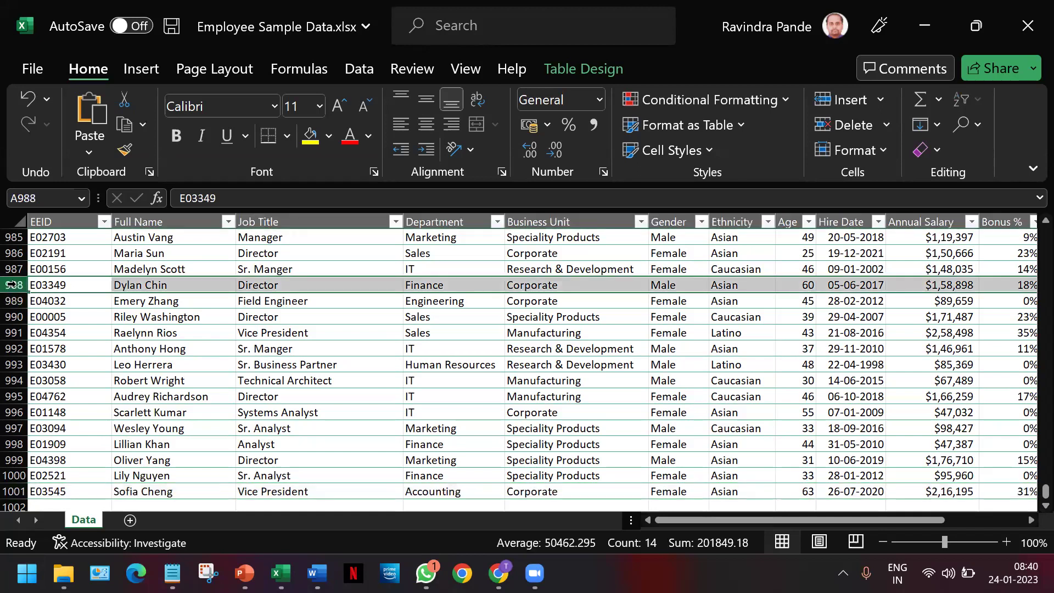
{"action": "left_click", "coordinate": [64, 286]}
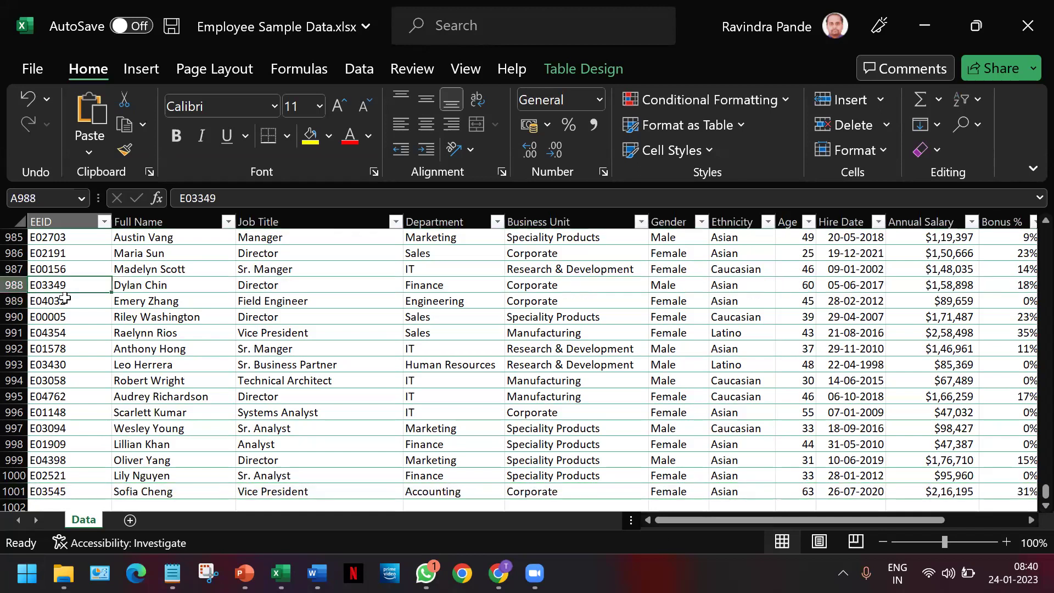
{"action": "left_click", "coordinate": [140, 287]}
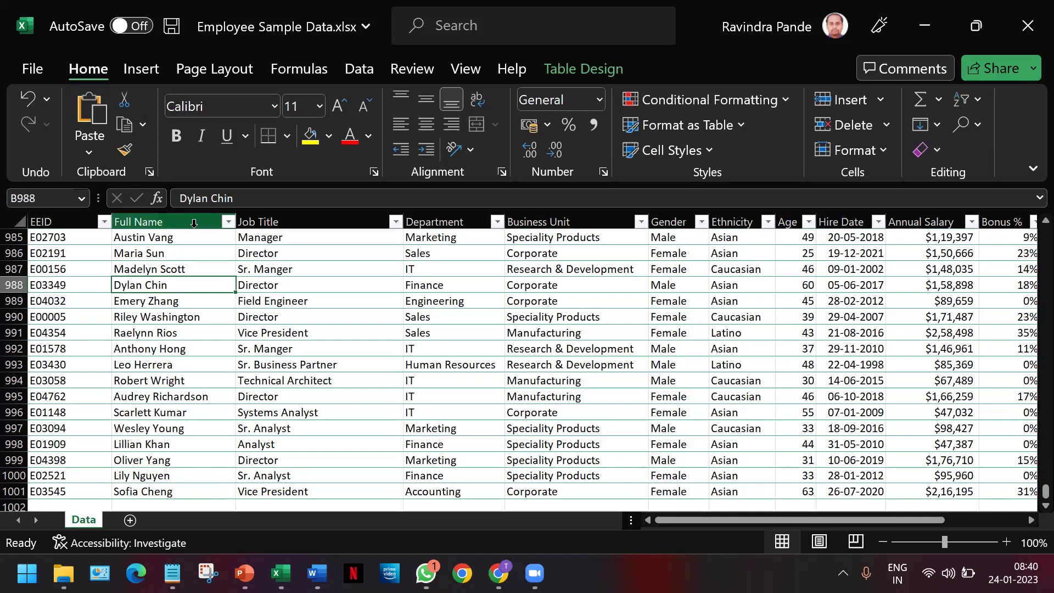
{"action": "left_click", "coordinate": [360, 289]}
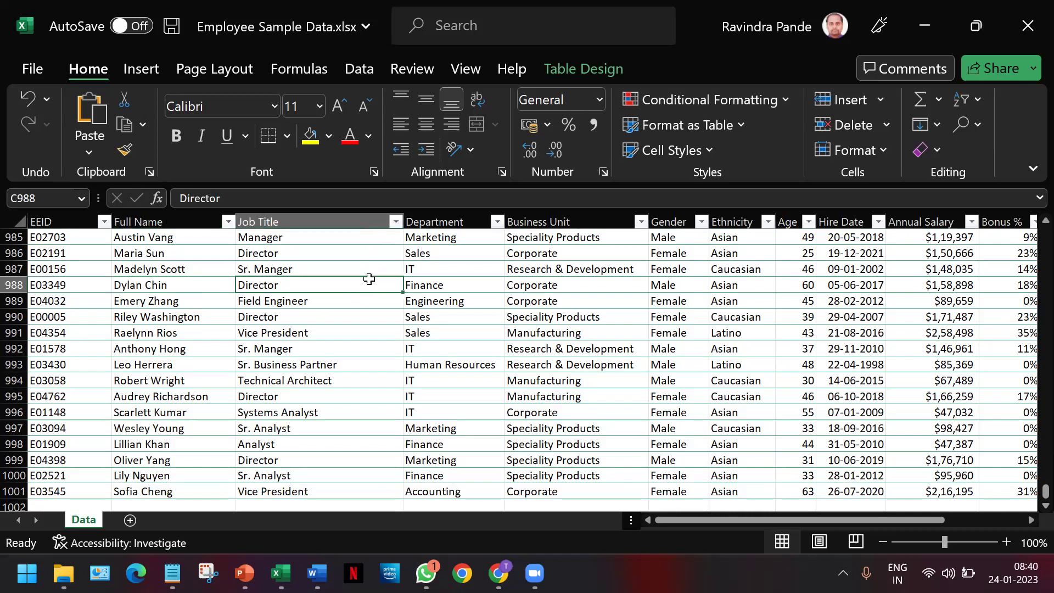
{"action": "left_click", "coordinate": [444, 289]}
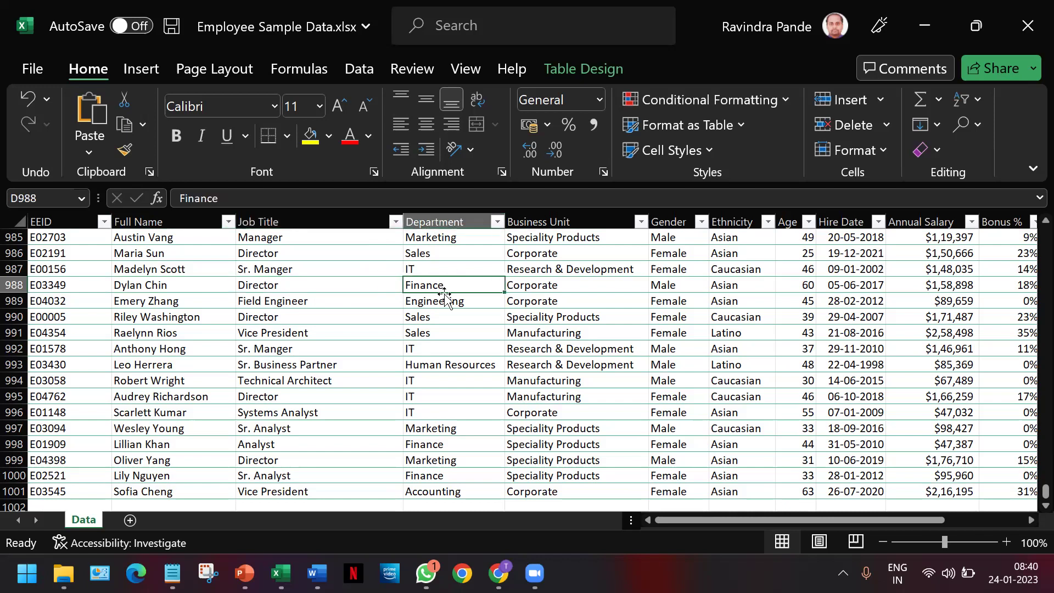
{"action": "left_click", "coordinate": [143, 291]}
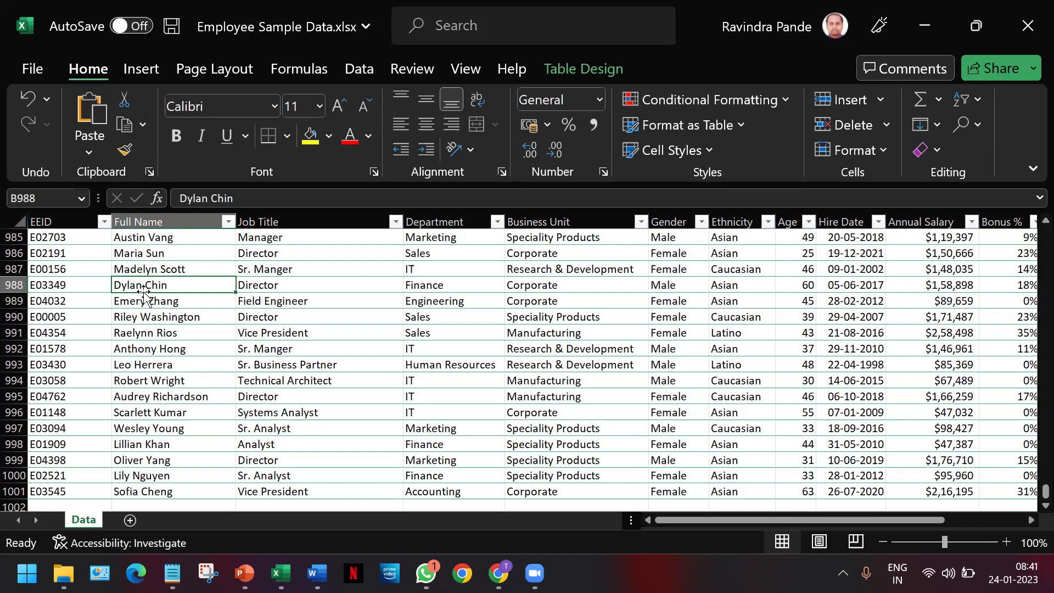
{"action": "key", "text": "Right"}
{"action": "key", "text": "Right"}
{"action": "key", "text": "Right"}
{"action": "key", "text": "Right"}
{"action": "key", "text": "Right"}
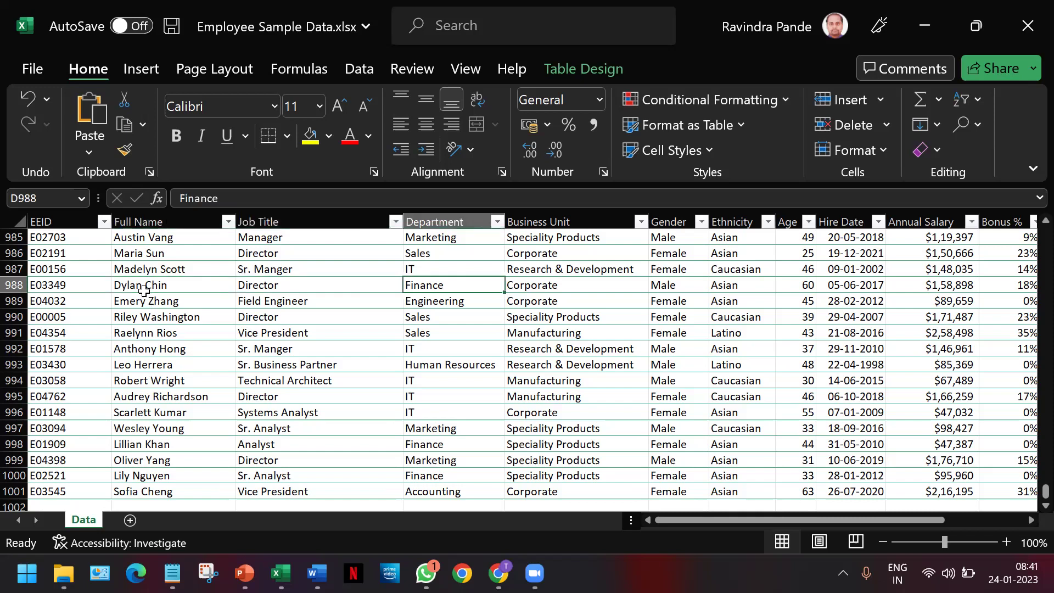
{"action": "key", "text": "Right"}
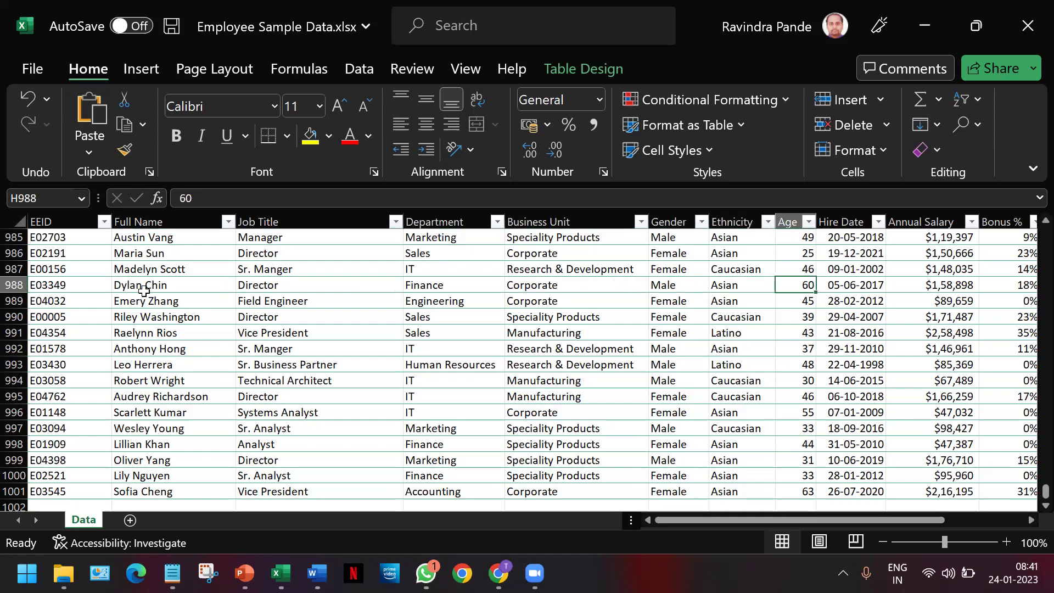
{"action": "key", "text": "Right"}
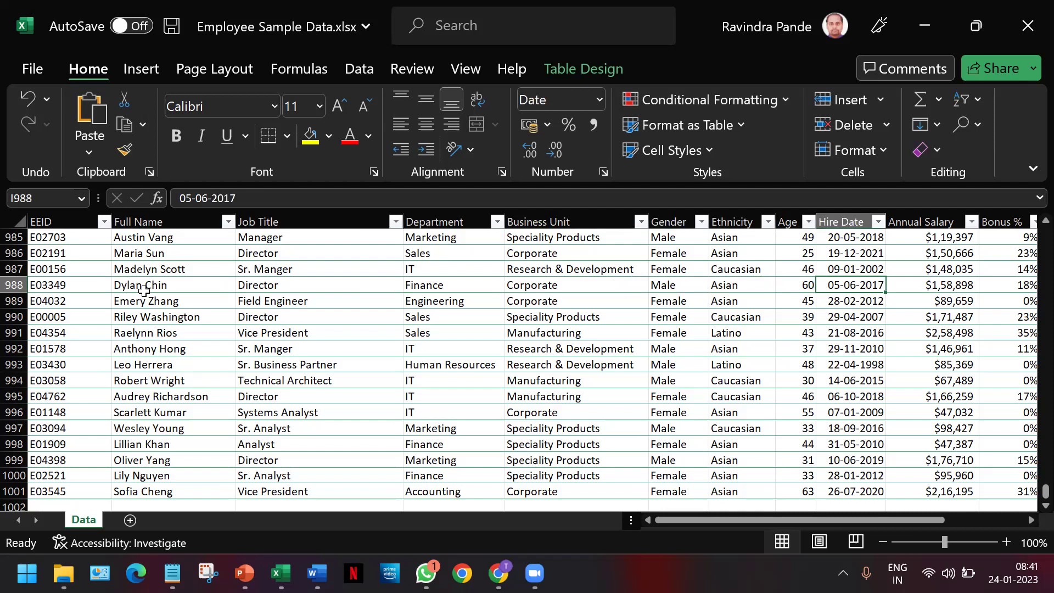
{"action": "key", "text": "Right"}
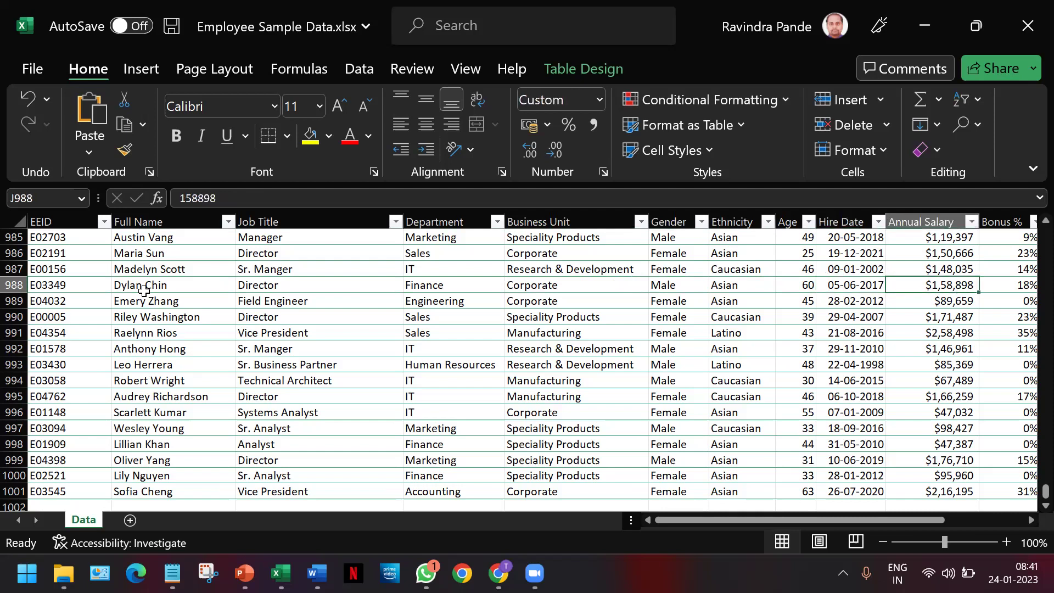
{"action": "key", "text": "Right"}
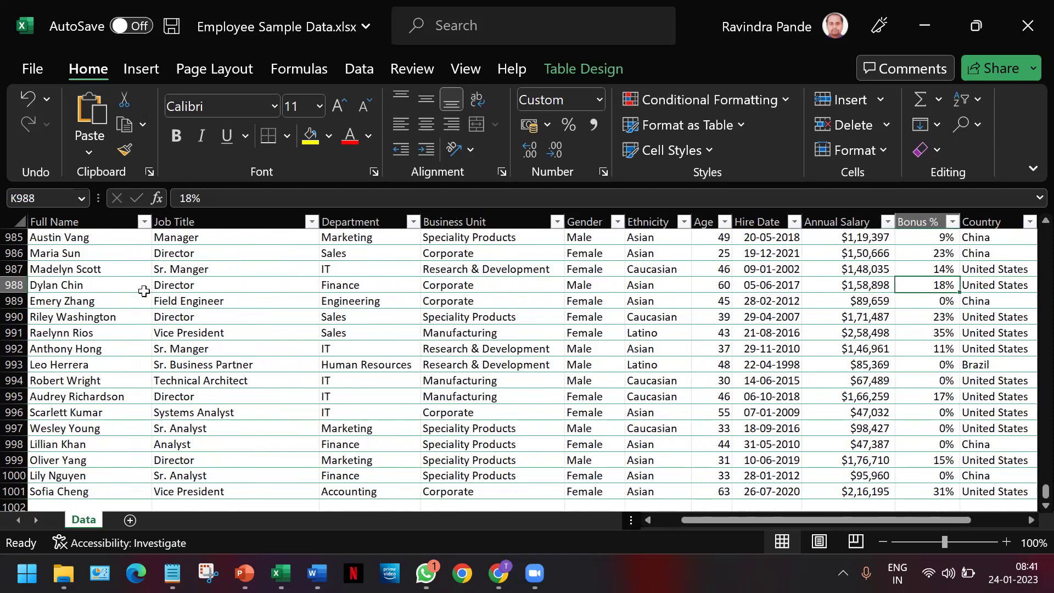
{"action": "key", "text": "Right"}
{"action": "key", "text": "Right"}
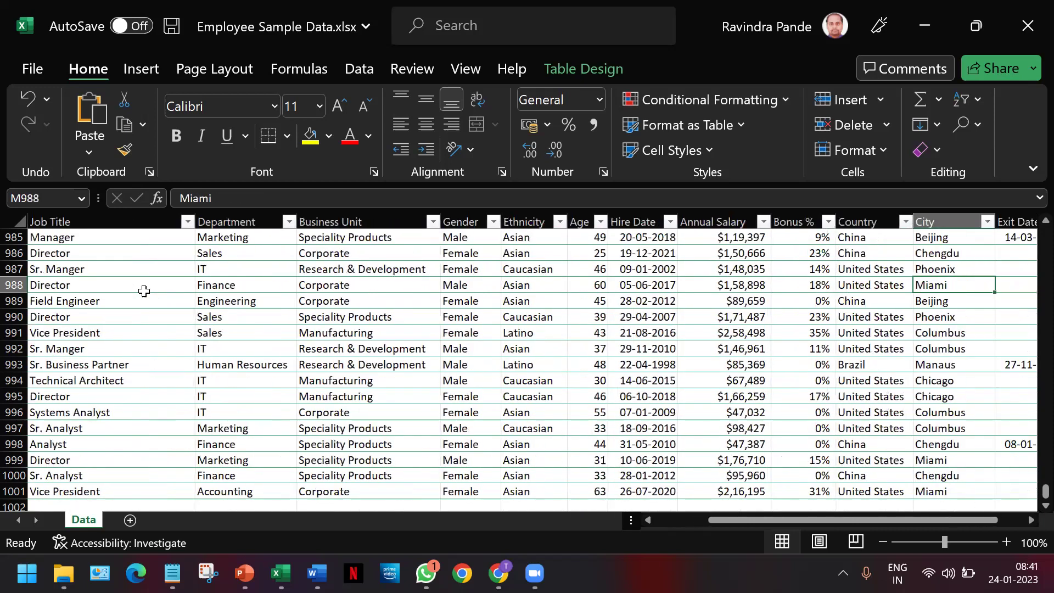
{"action": "key", "text": "Right"}
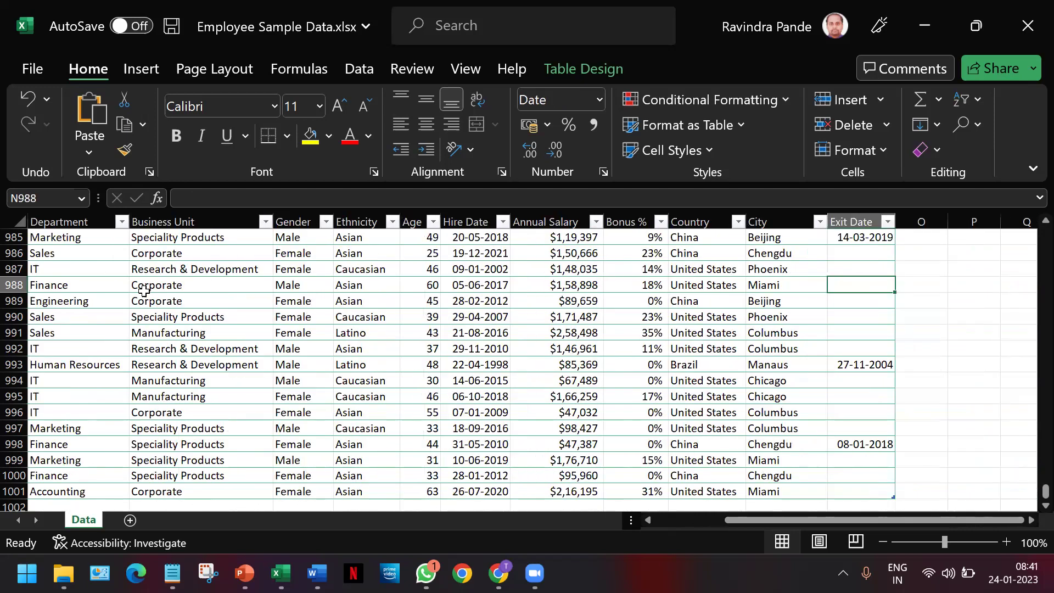
{"action": "key", "text": "Left"}
{"action": "key", "text": "Left"}
{"action": "key", "text": "Left"}
{"action": "key", "text": "Left"}
{"action": "key", "text": "Left"}
{"action": "key", "text": "Left"}
{"action": "key", "text": "Left"}
{"action": "key", "text": "Left"}
{"action": "key", "text": "Left"}
{"action": "key", "text": "Left"}
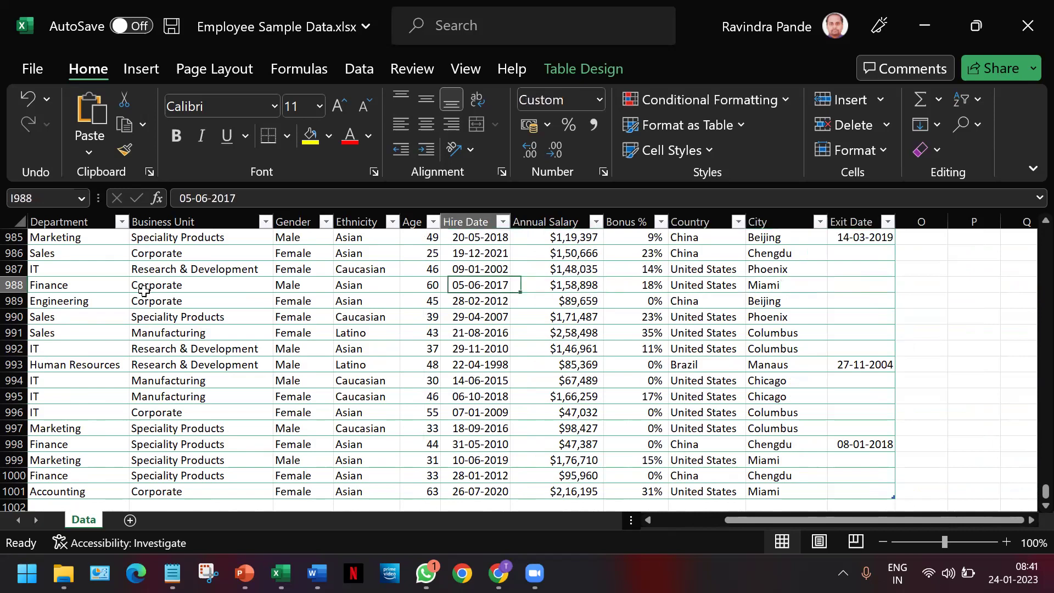
{"action": "key", "text": "Left"}
{"action": "key", "text": "Left"}
{"action": "key", "text": "Left"}
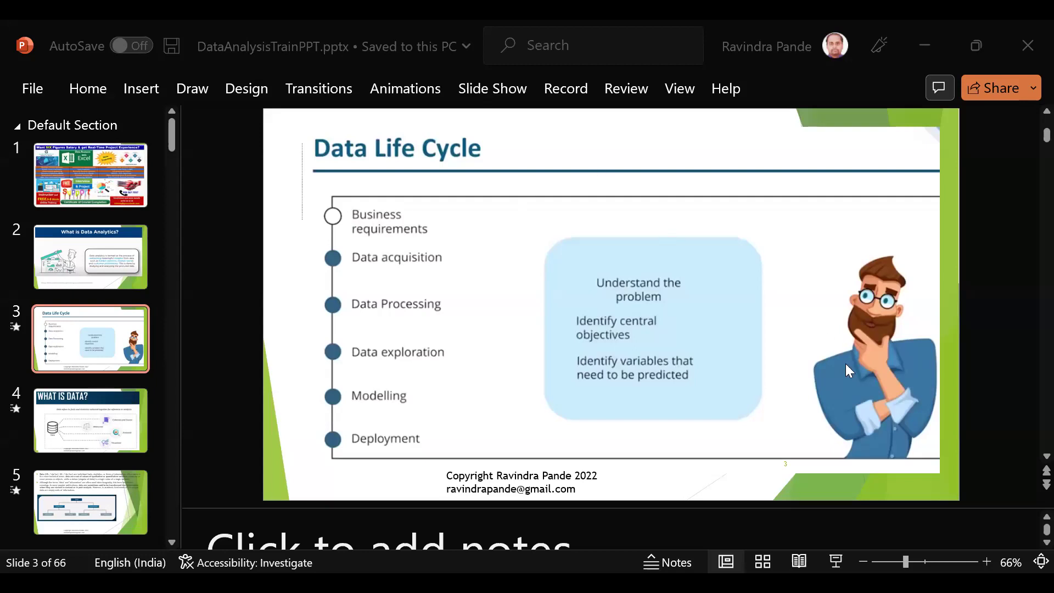
Start the slide show from slide 3, Data Life Cycle
{"action": "left_click", "coordinate": [837, 566]}
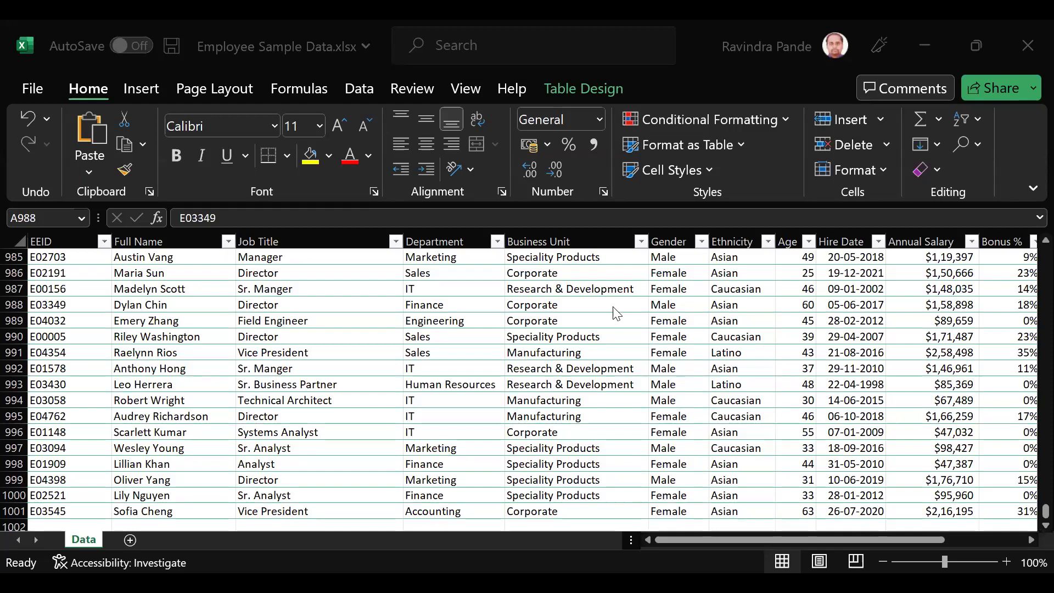
Scroll back to the top of the Data sheet so the EEID header row shows
{"action": "scroll", "coordinate": [568, 321], "scroll_direction": "up", "scroll_amount": 13}
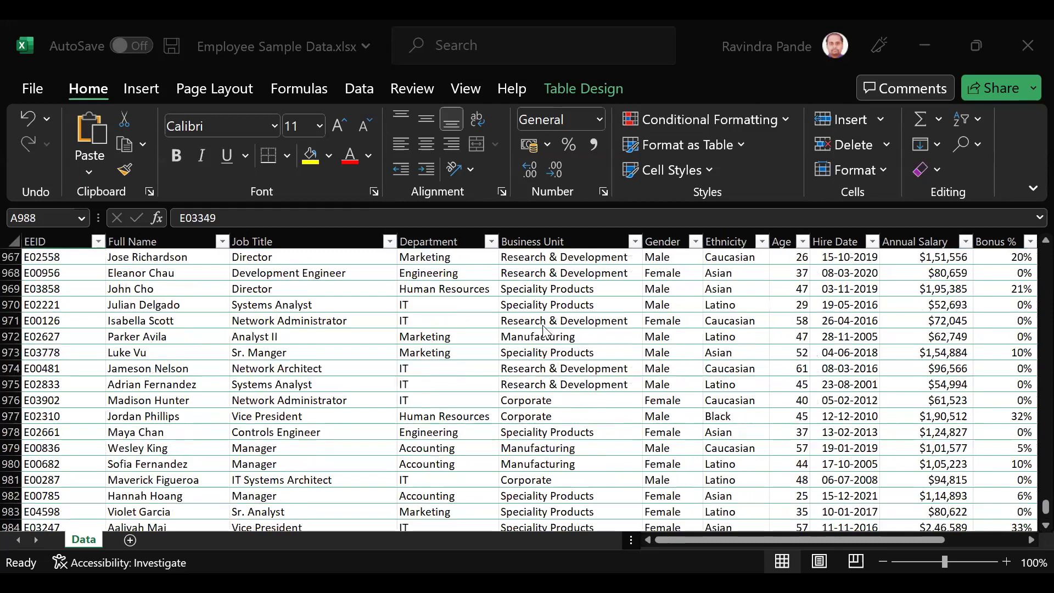
{"action": "scroll", "coordinate": [543, 343], "scroll_direction": "up", "scroll_amount": 20}
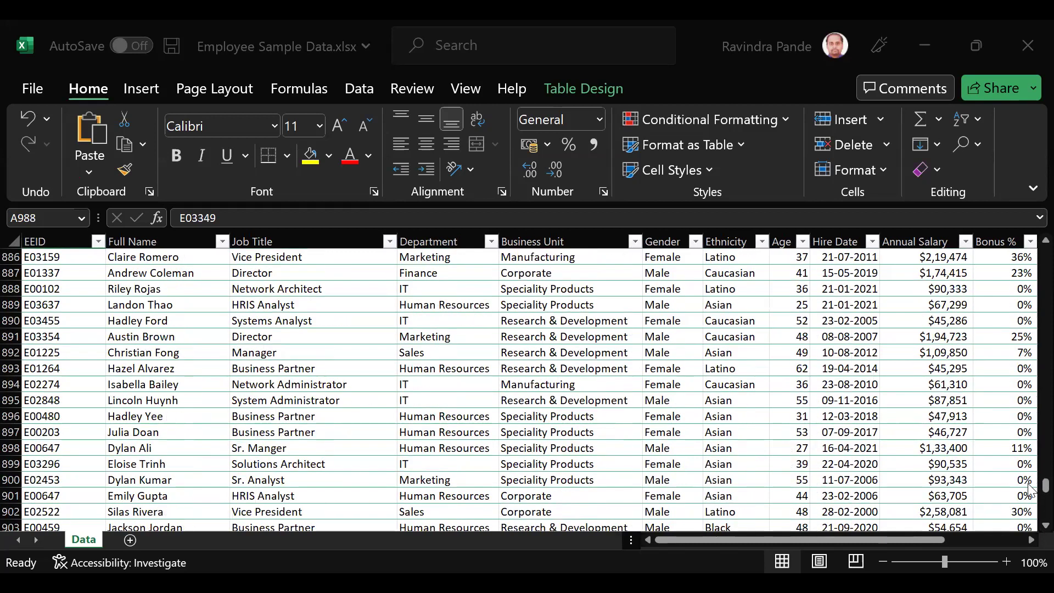
{"action": "left_click_drag", "start_coordinate": [1045, 486], "coordinate": [1031, 242]}
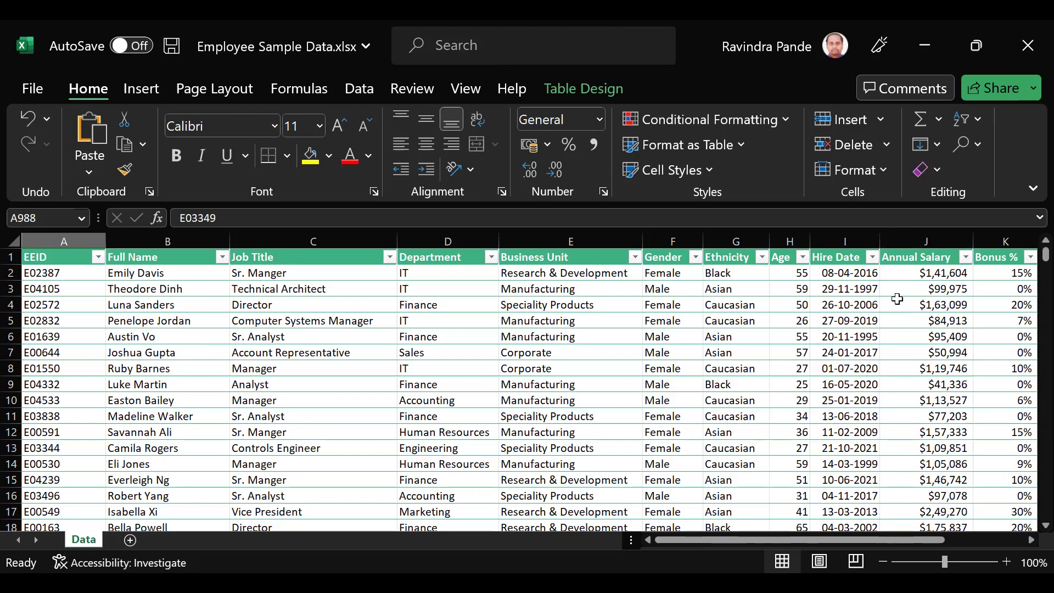
Sort the employee table on the Annual Salary column, largest to smallest
{"action": "left_click", "coordinate": [933, 242]}
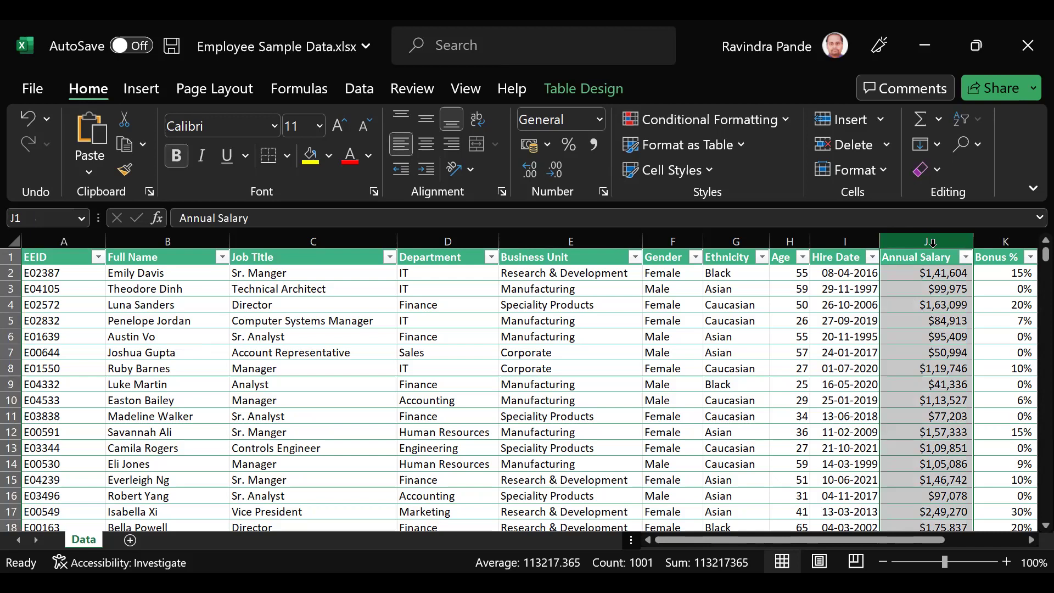
{"action": "left_click", "coordinate": [944, 307]}
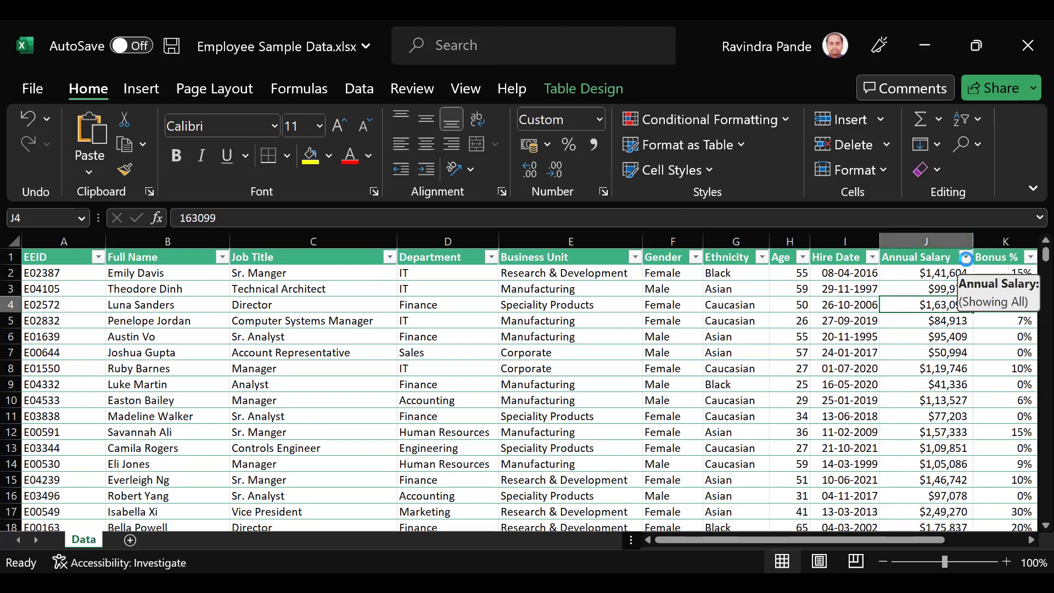
{"action": "left_click", "coordinate": [965, 257]}
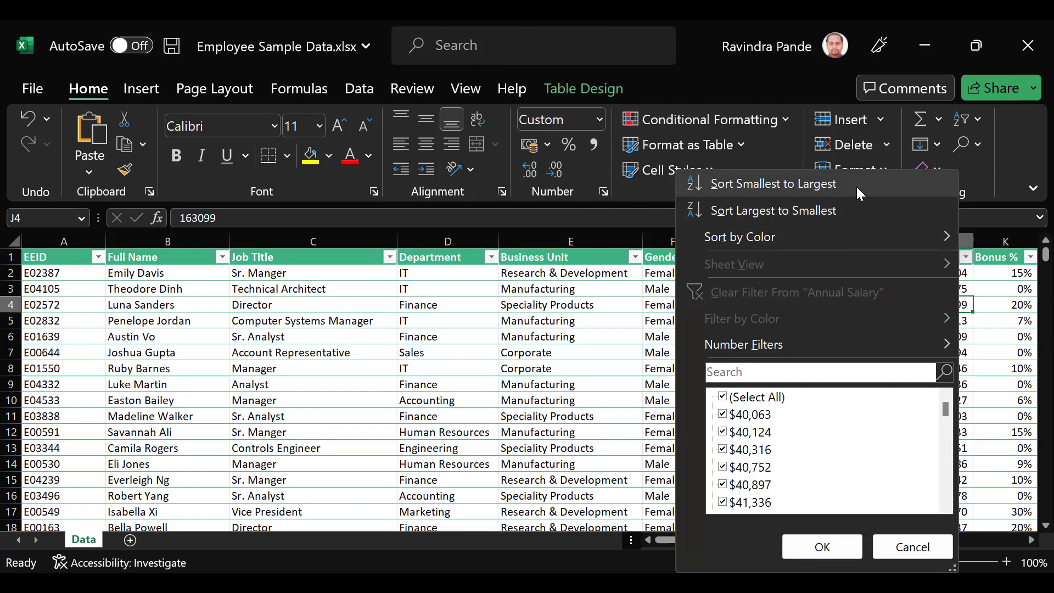
{"action": "left_click", "coordinate": [827, 215]}
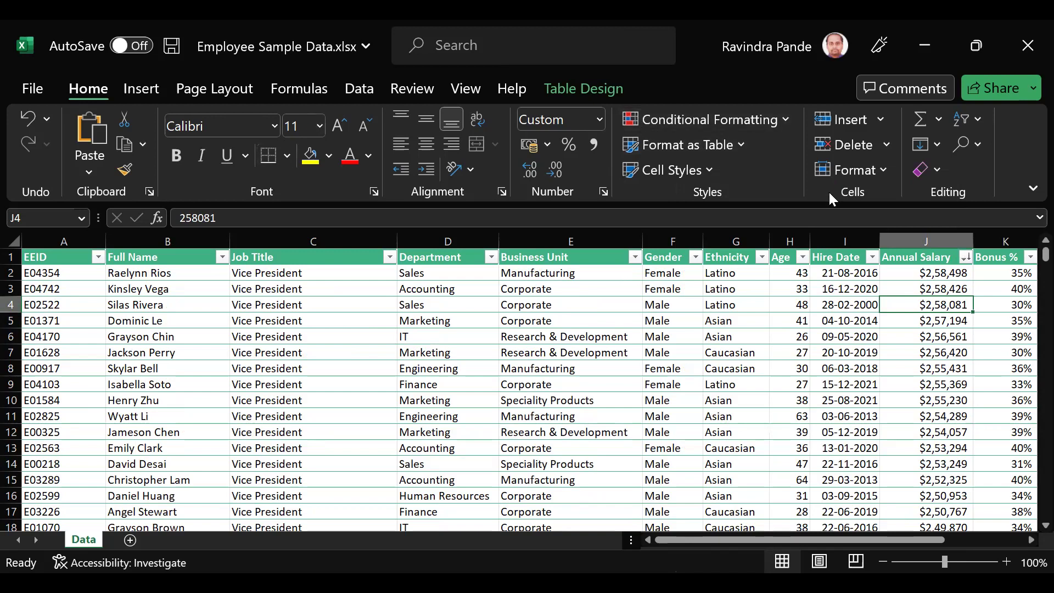
{"action": "left_click", "coordinate": [965, 258]}
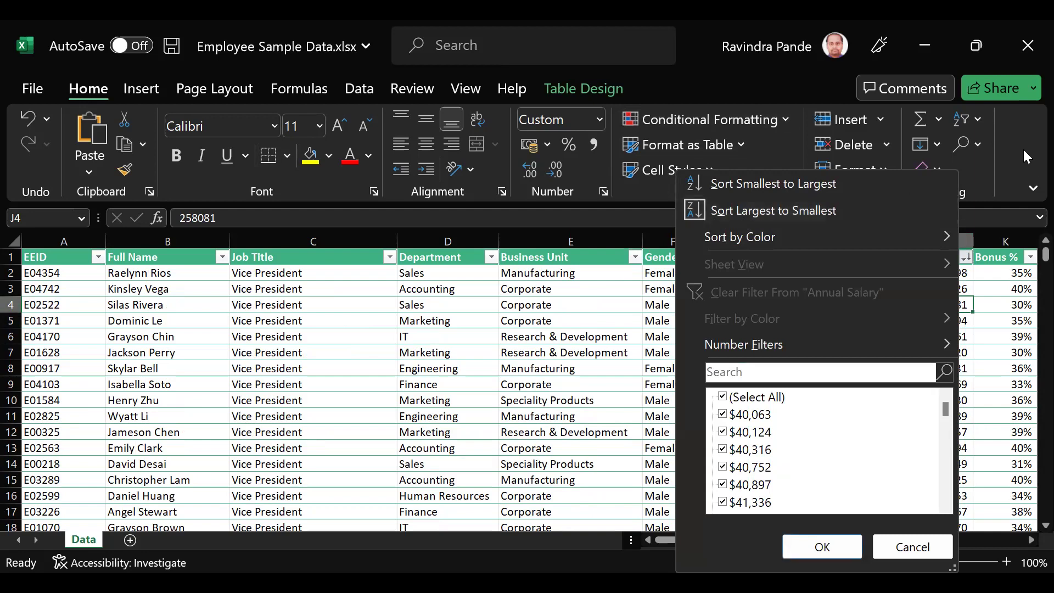
{"action": "key", "text": "Escape"}
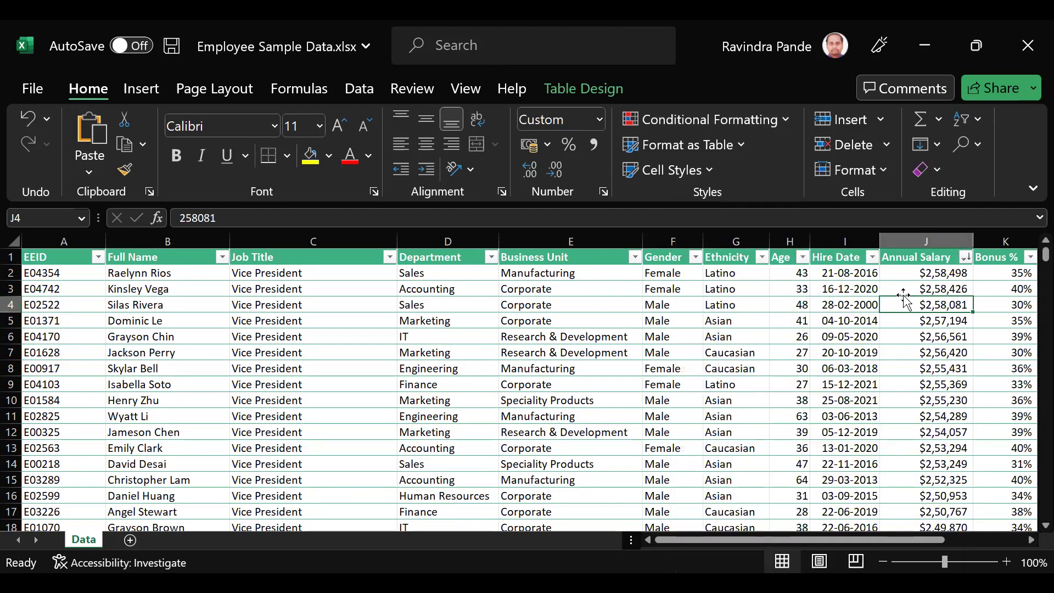
{"action": "left_click", "coordinate": [897, 275]}
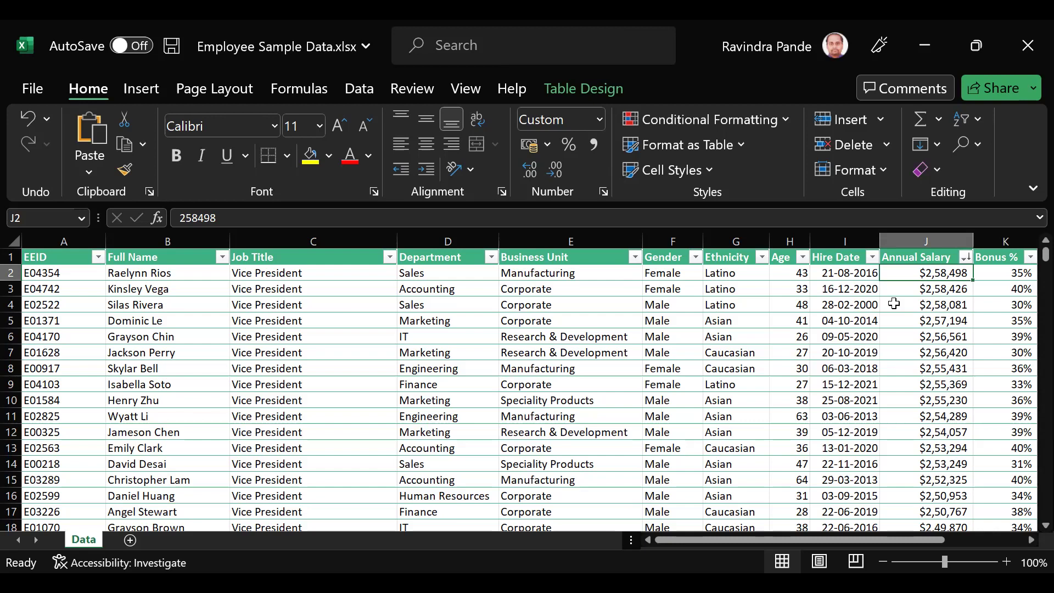
{"action": "left_click_drag", "start_coordinate": [714, 545], "coordinate": [771, 558]}
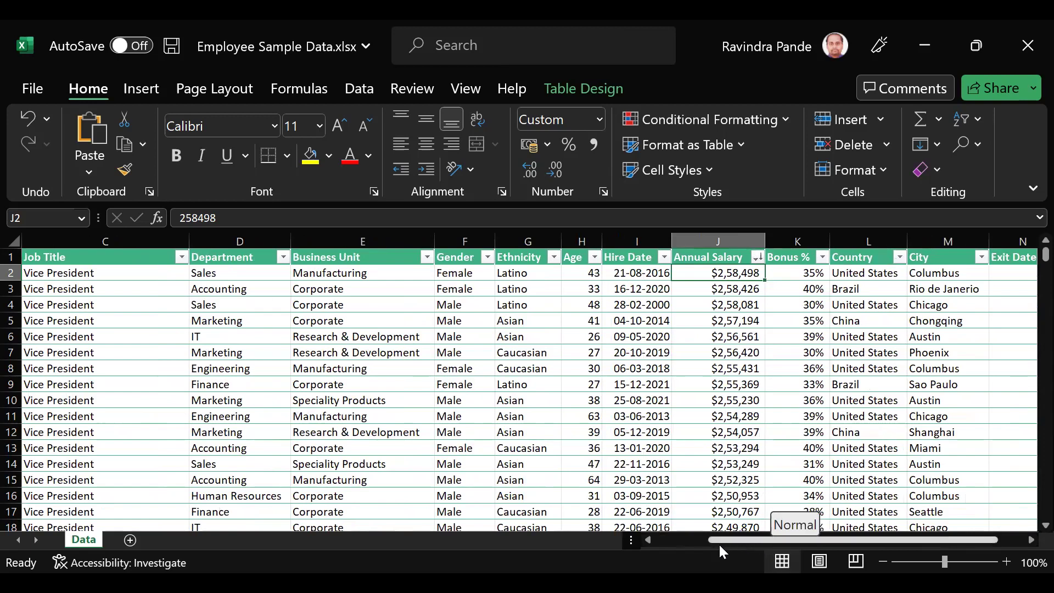
{"action": "left_click", "coordinate": [681, 539]}
{"action": "left_click", "coordinate": [682, 539]}
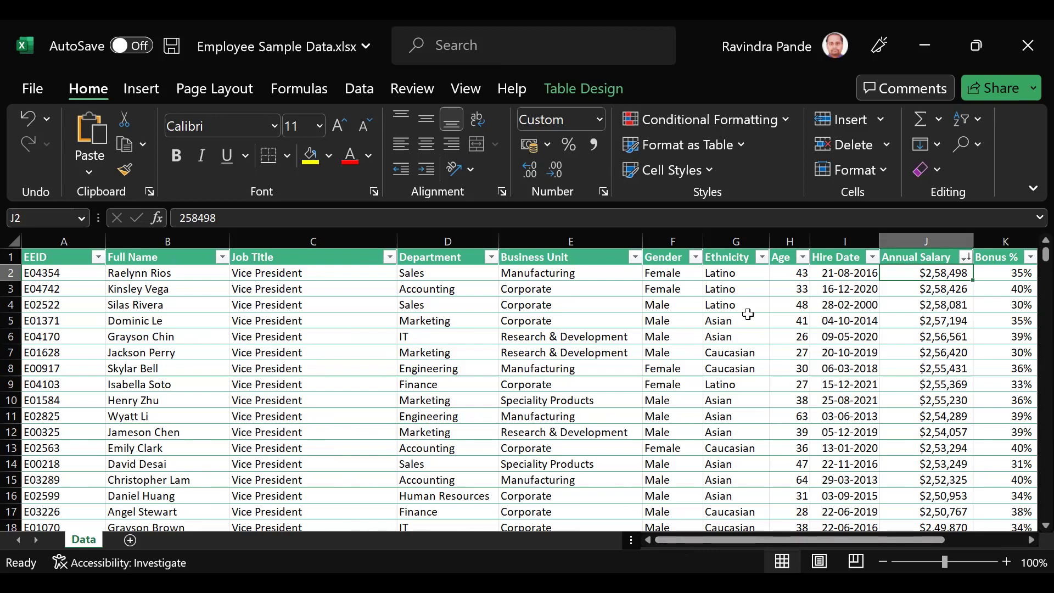
Sort by Annual Salary ascending, then review the top employee's title, department, unit, ethnicity, age and salary
{"action": "left_click", "coordinate": [966, 257]}
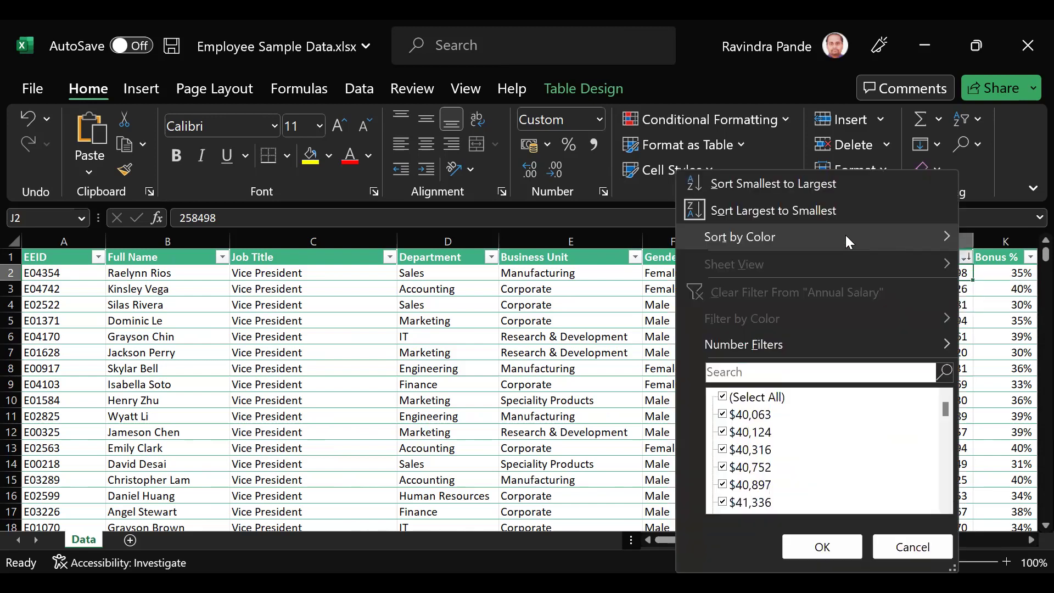
{"action": "left_click", "coordinate": [792, 182]}
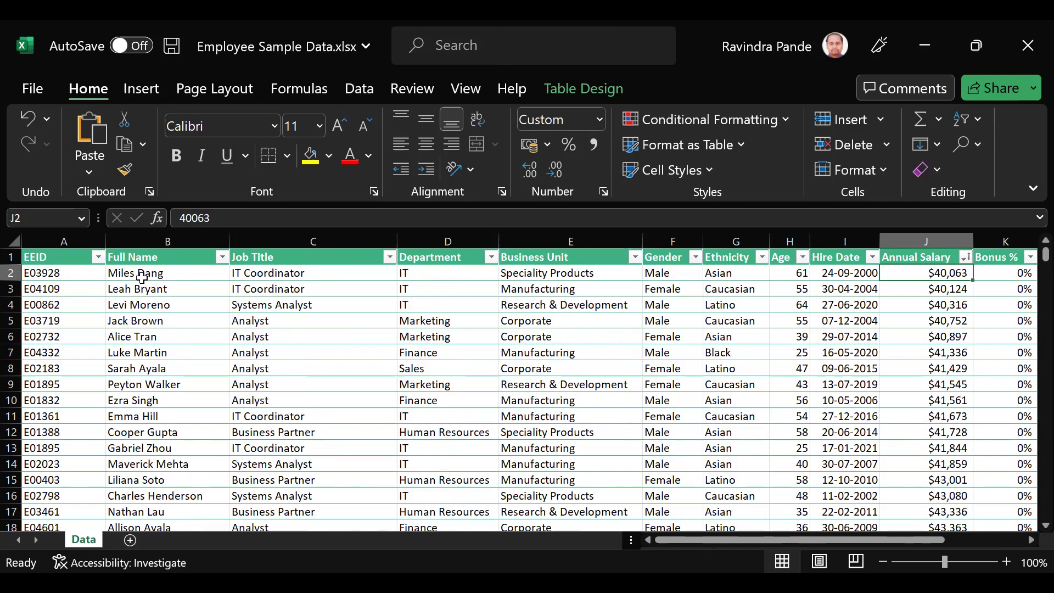
{"action": "left_click", "coordinate": [309, 275]}
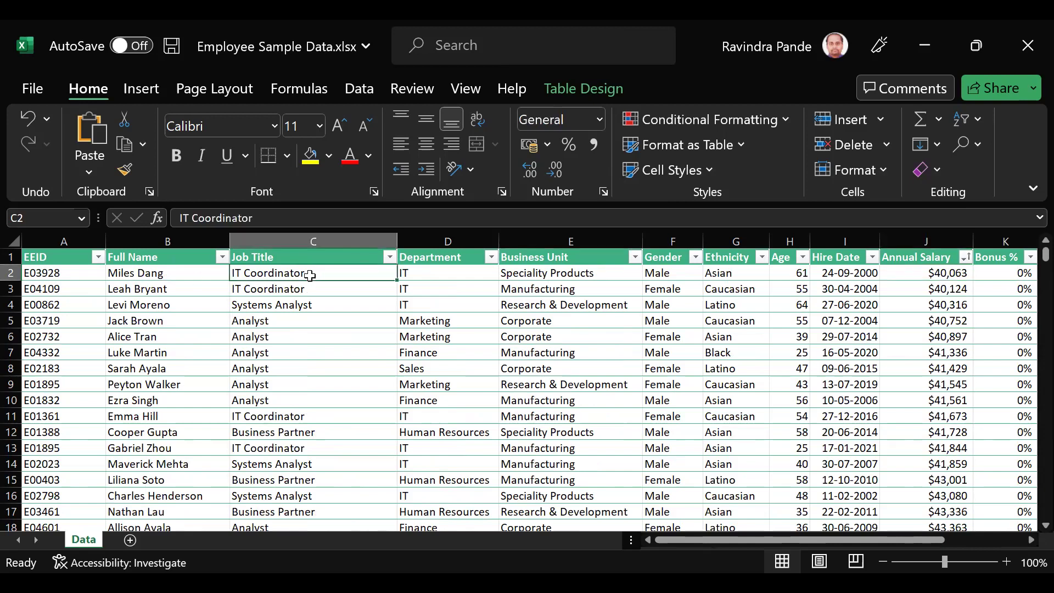
{"action": "left_click", "coordinate": [416, 277]}
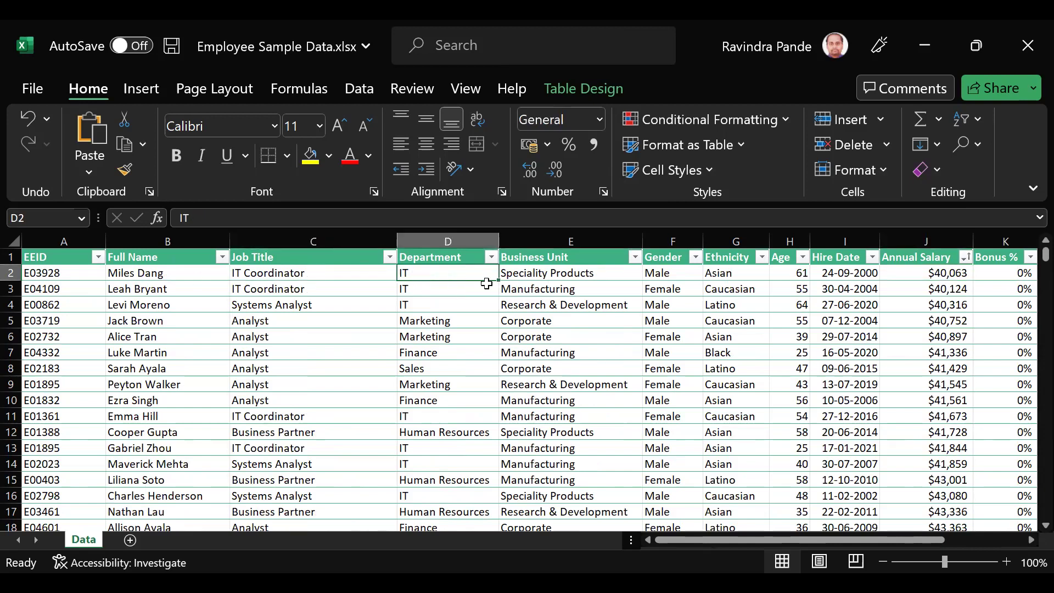
{"action": "left_click", "coordinate": [575, 275]}
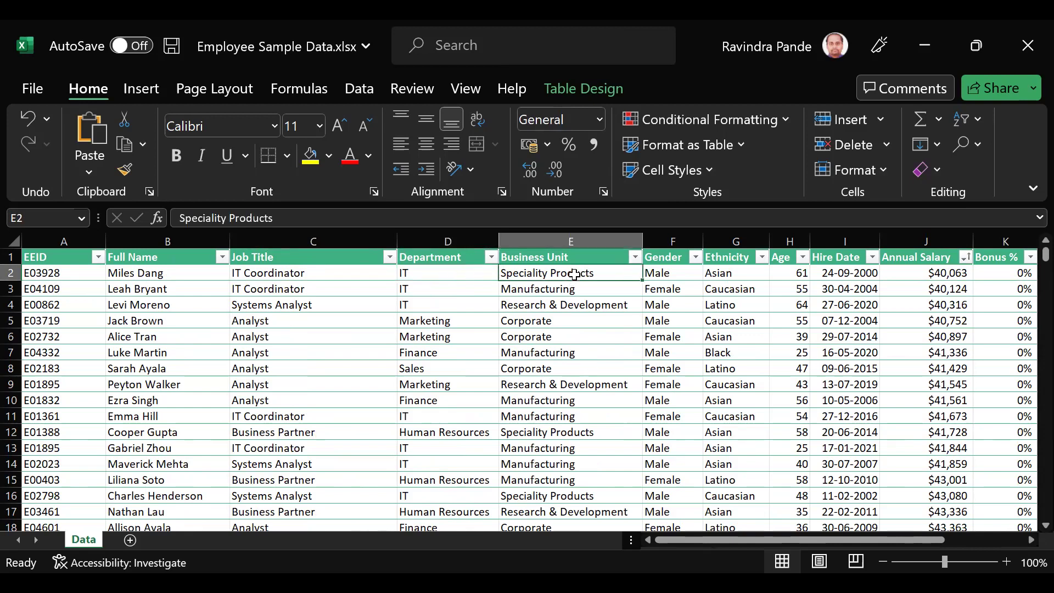
{"action": "left_click", "coordinate": [753, 272]}
{"action": "left_click", "coordinate": [783, 280]}
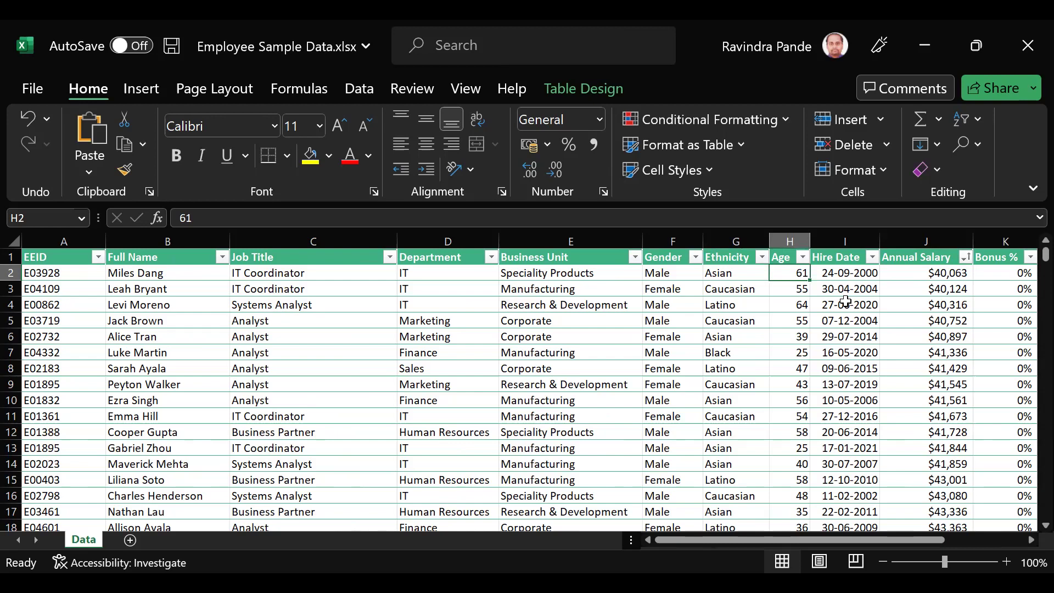
{"action": "left_click", "coordinate": [905, 269]}
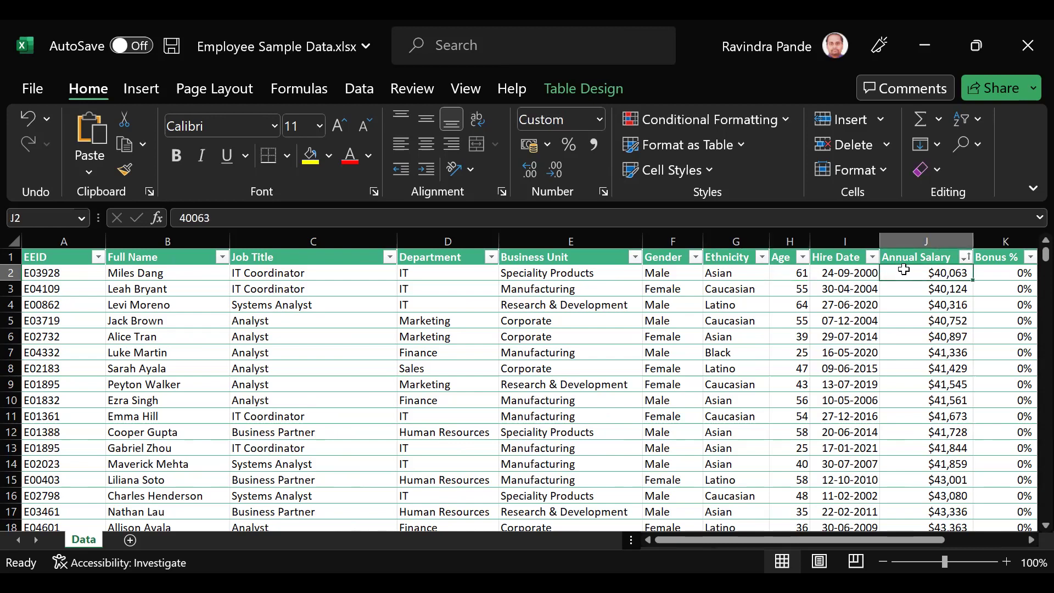
Step across the top row's Bonus %, Country, City and Exit Date, then back to EEID
{"action": "key", "text": "Right"}
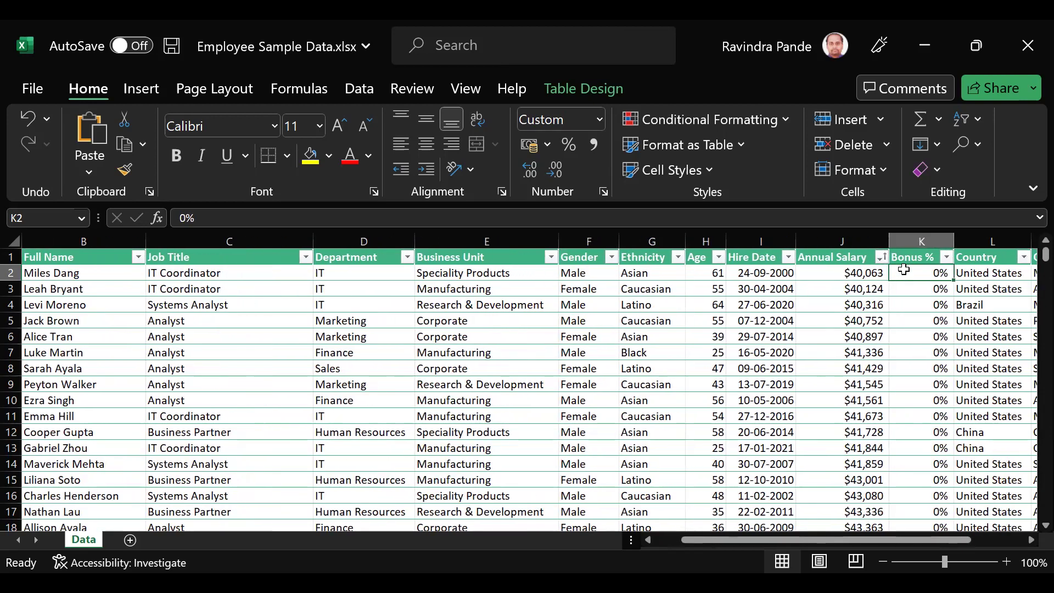
{"action": "key", "text": "Right"}
{"action": "key", "text": "Right"}
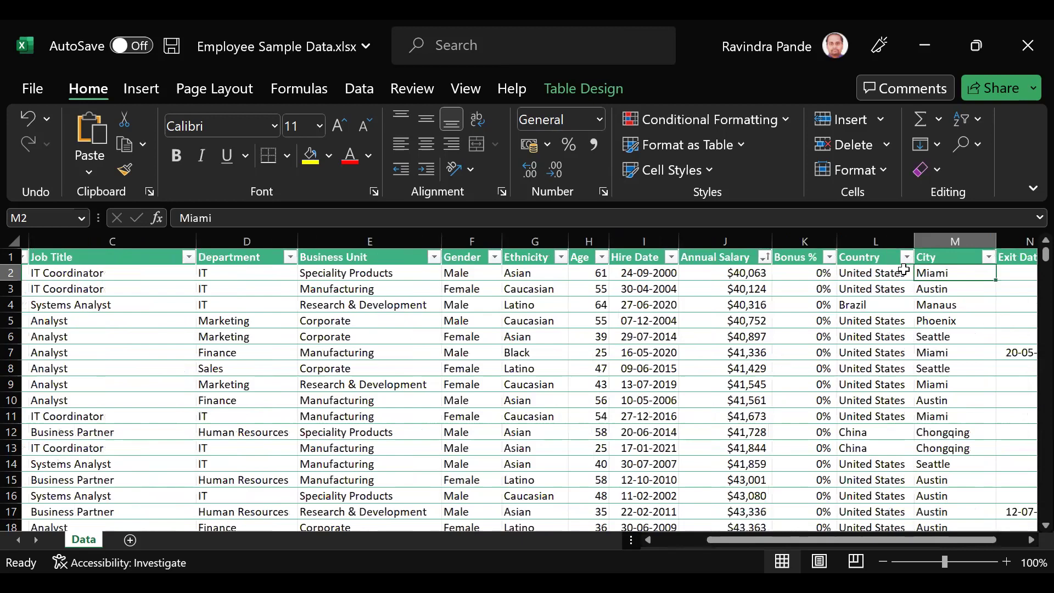
{"action": "key", "text": "Right"}
{"action": "key", "text": "Left"}
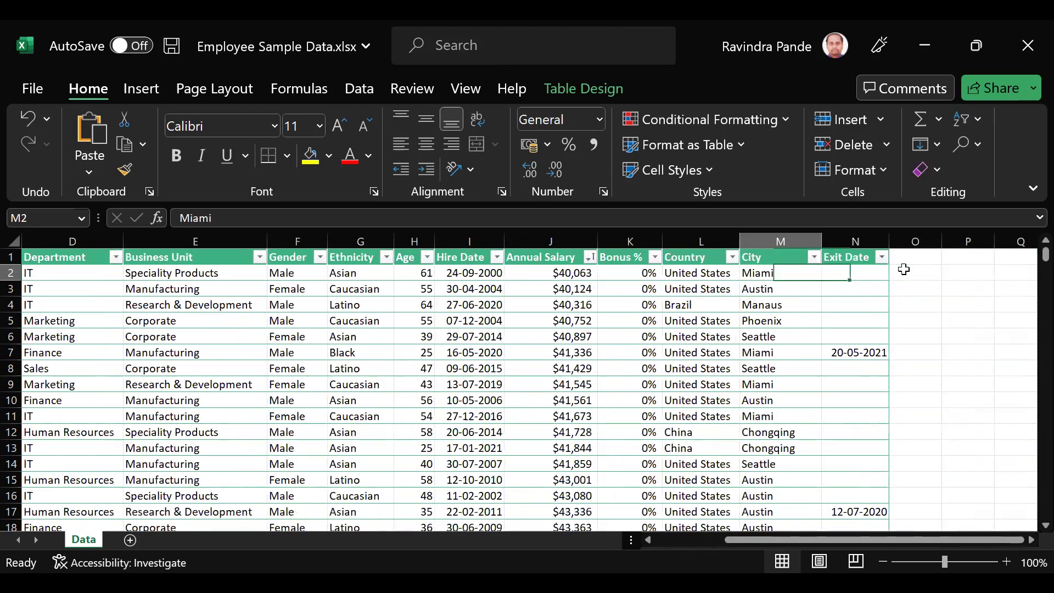
{"action": "key", "text": "Left"}
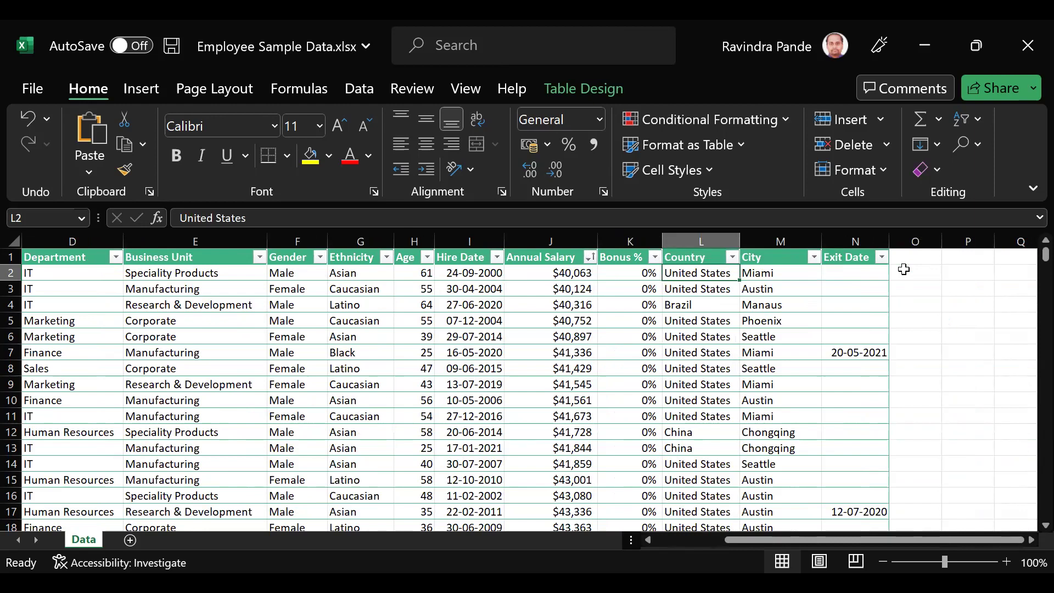
{"action": "key", "text": "Left"}
{"action": "key", "text": "Left"}
{"action": "key", "text": "Left"}
{"action": "key", "text": "Left"}
{"action": "key", "text": "Left"}
{"action": "key", "text": "Left"}
{"action": "key", "text": "Left"}
{"action": "key", "text": "Left"}
{"action": "key", "text": "Left"}
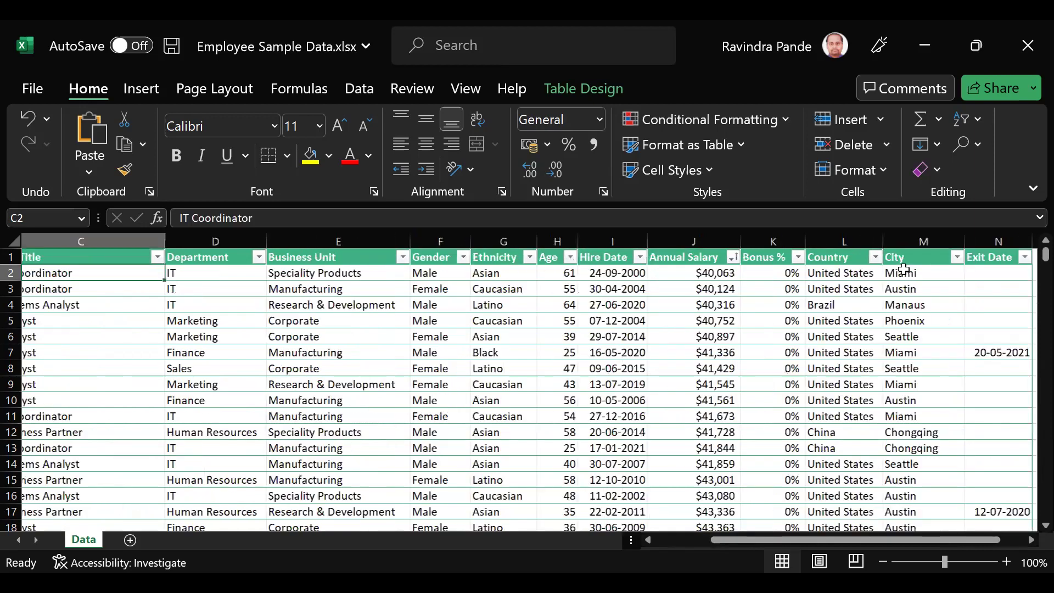
{"action": "key", "text": "Left"}
{"action": "key", "text": "Left"}
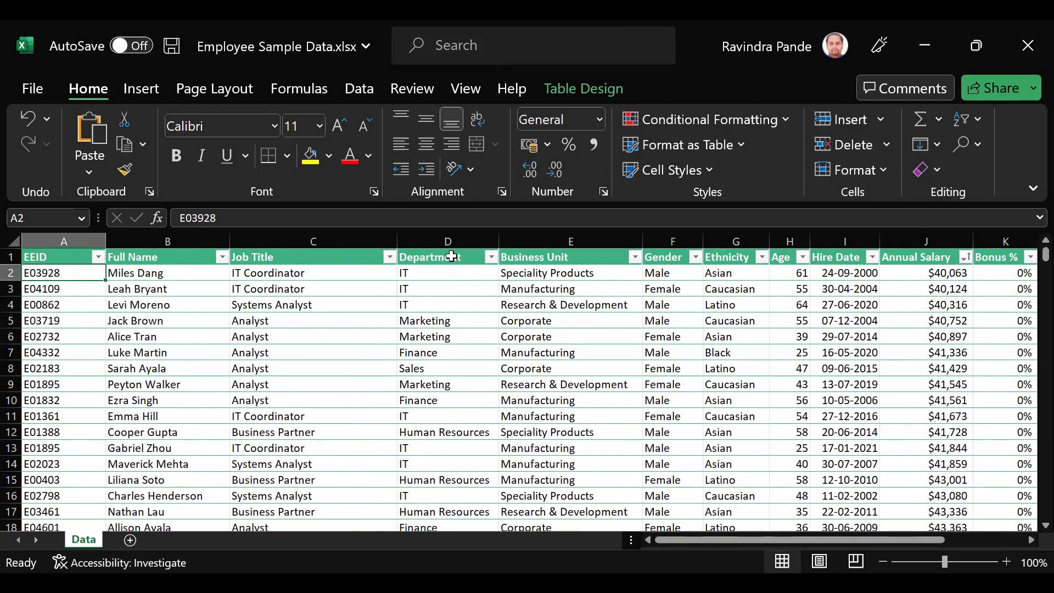
{"action": "left_click", "coordinate": [964, 256]}
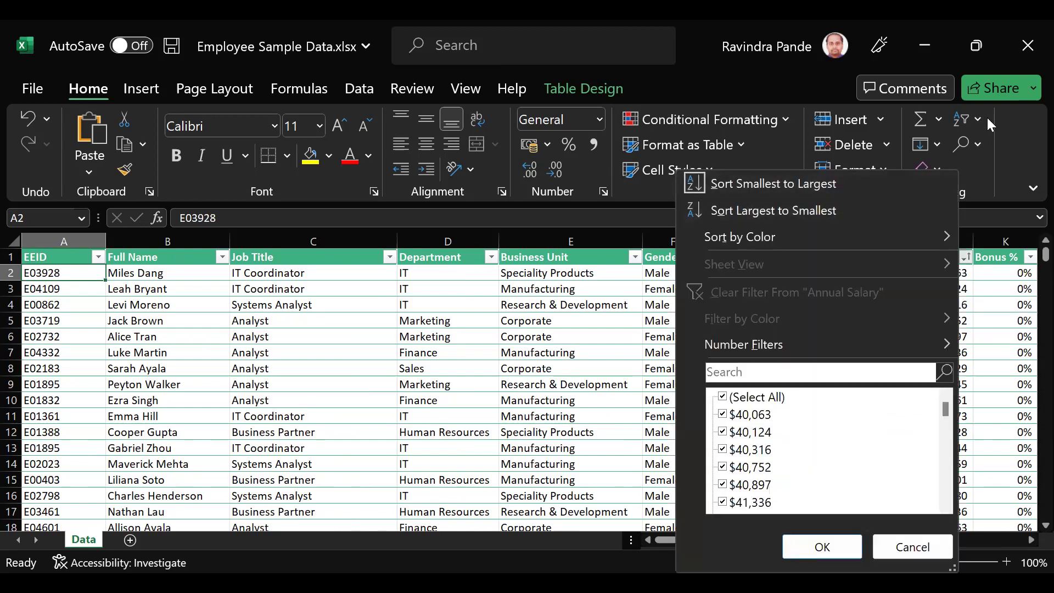
{"action": "left_click", "coordinate": [1017, 134]}
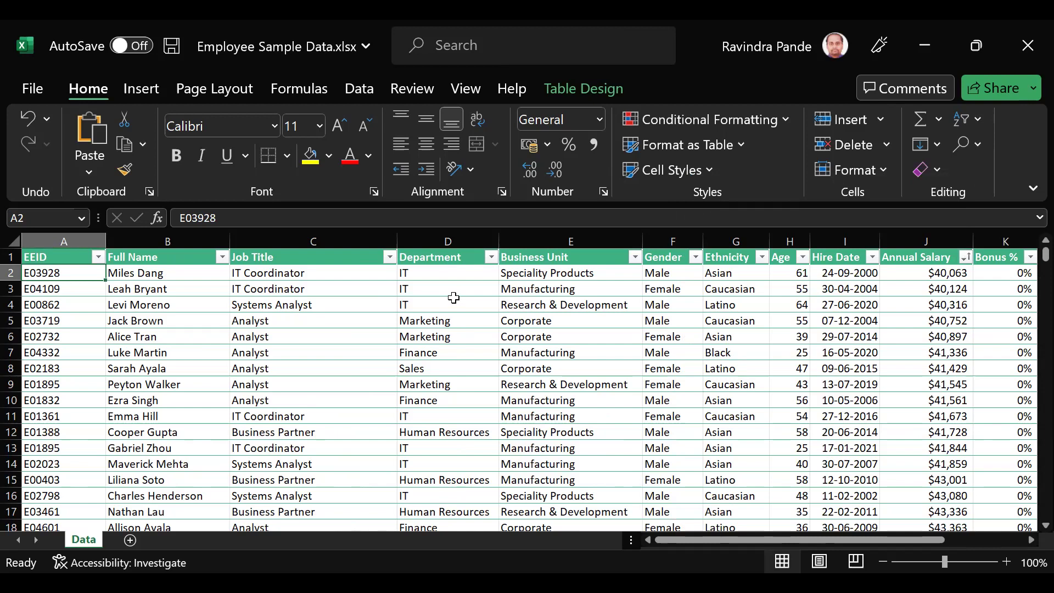
Filter the Department column to only IT, showing 241 of 1000 records
{"action": "left_click", "coordinate": [492, 257]}
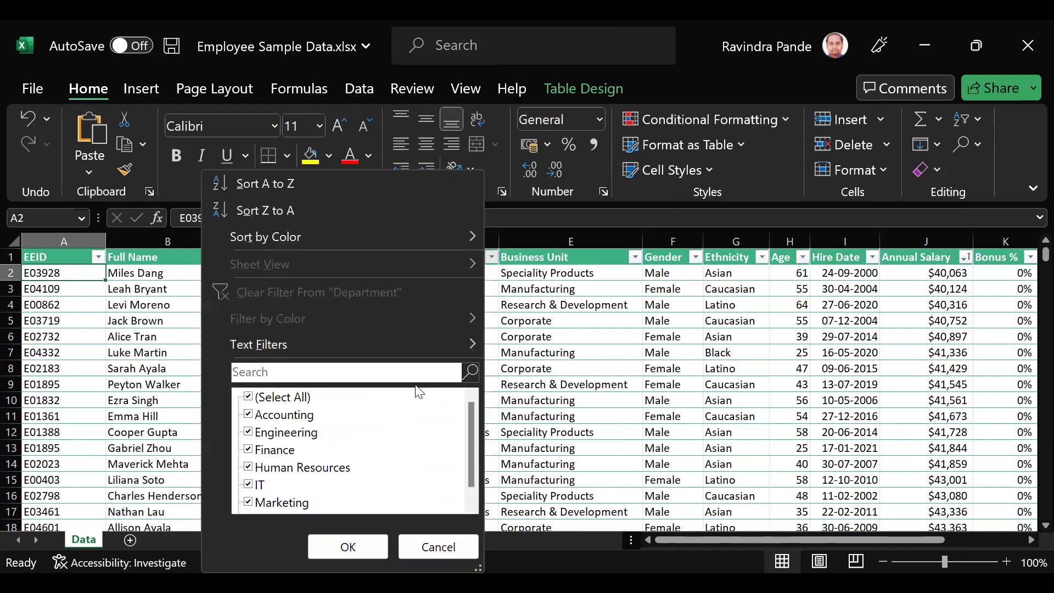
{"action": "mouse_move", "coordinate": [278, 347]}
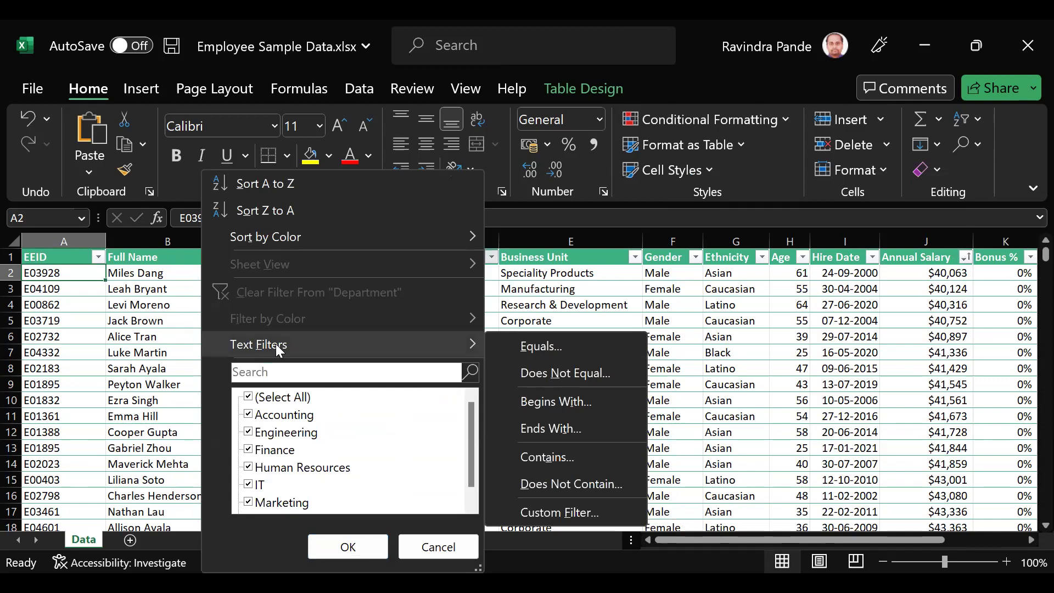
{"action": "left_click", "coordinate": [250, 398]}
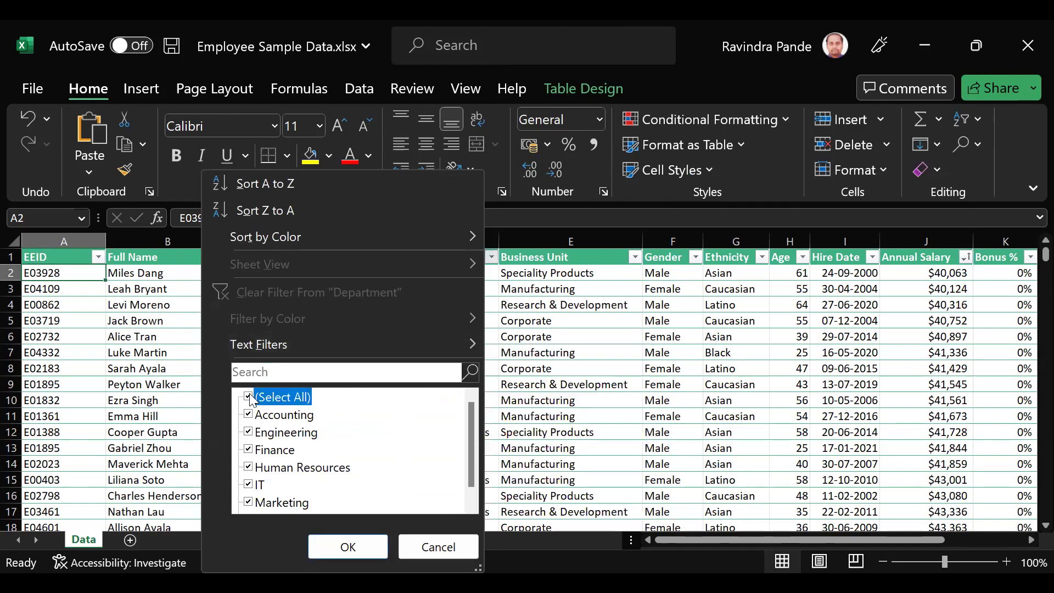
{"action": "left_click", "coordinate": [255, 485]}
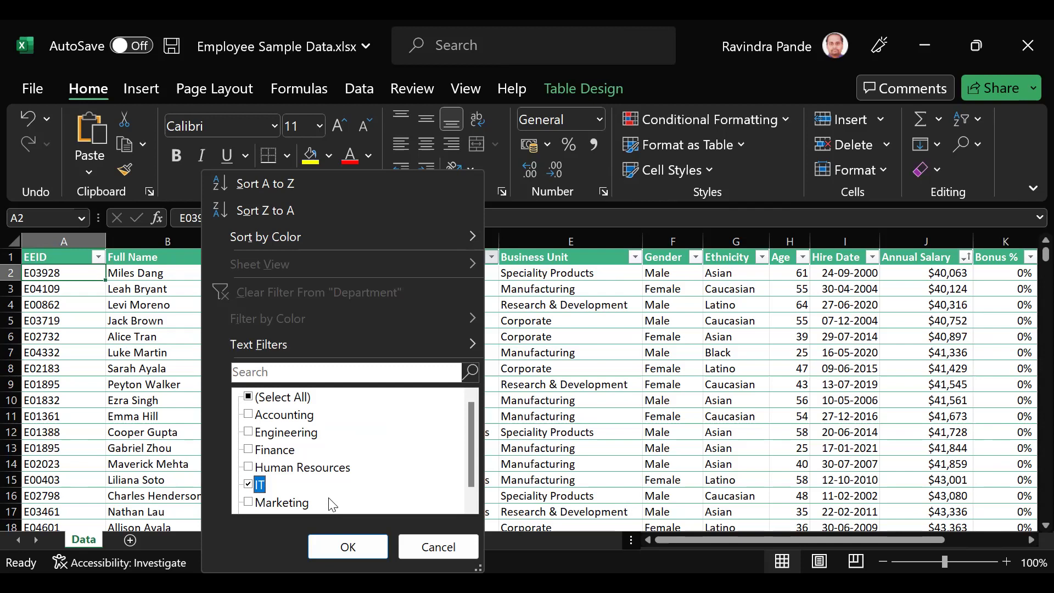
{"action": "left_click", "coordinate": [249, 398]}
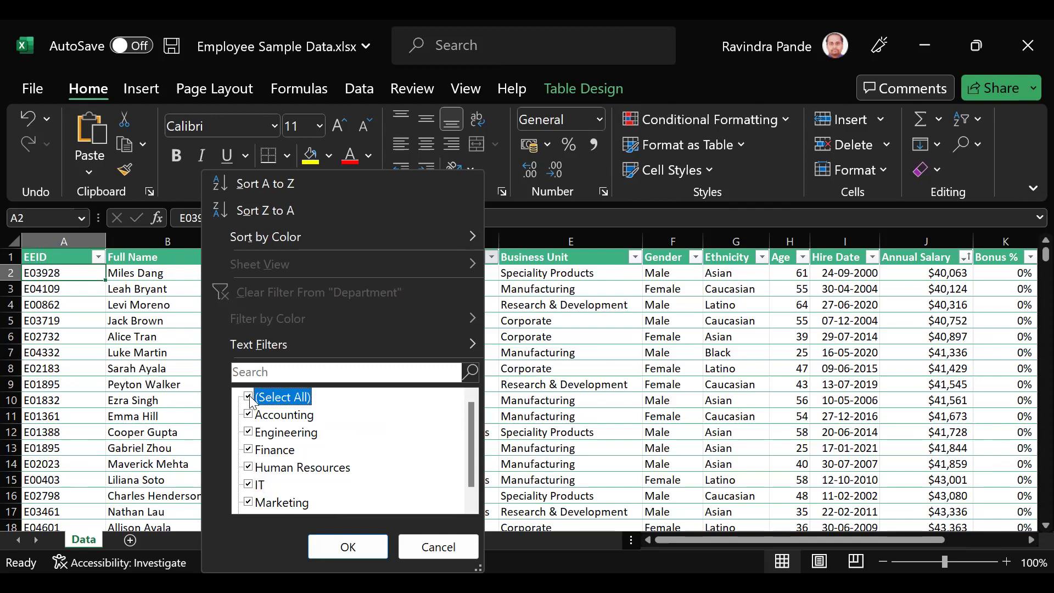
{"action": "left_click", "coordinate": [249, 397]}
{"action": "scroll", "coordinate": [264, 456], "scroll_direction": "down", "scroll_amount": 1}
{"action": "left_click", "coordinate": [254, 467]}
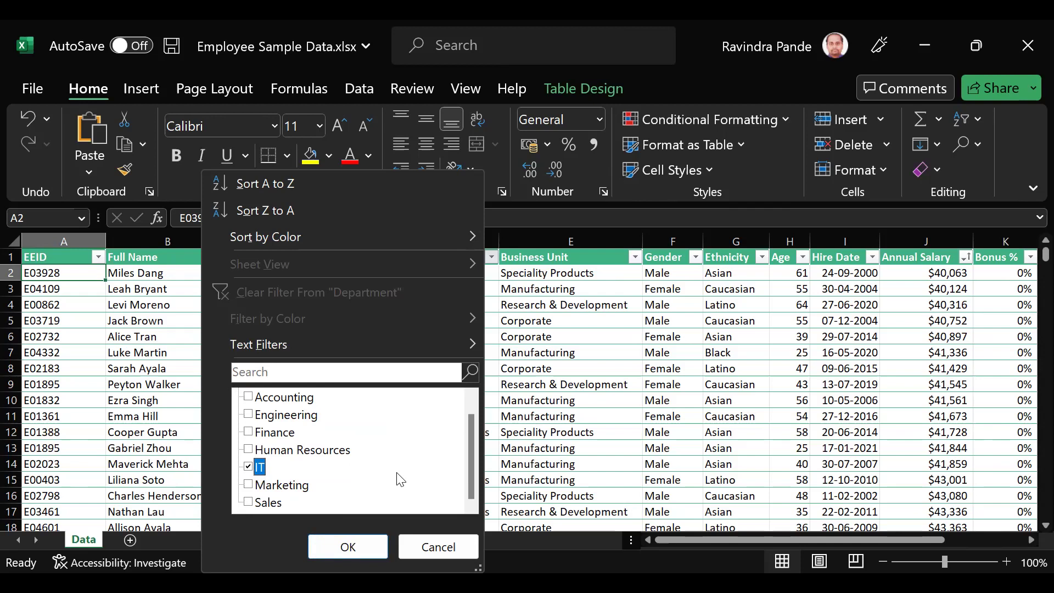
{"action": "left_click", "coordinate": [354, 555]}
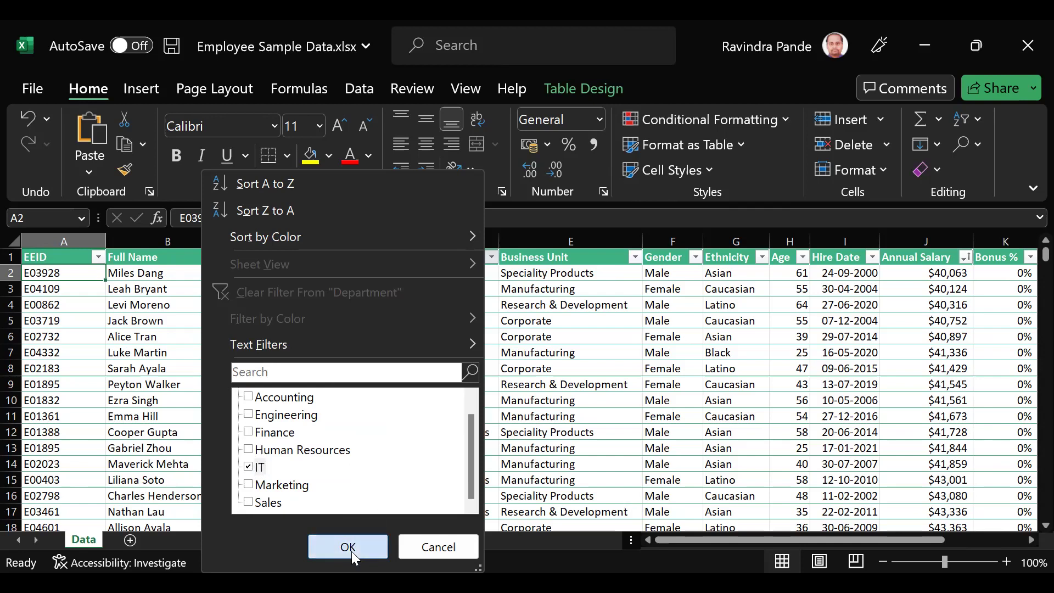
{"action": "left_click", "coordinate": [352, 551]}
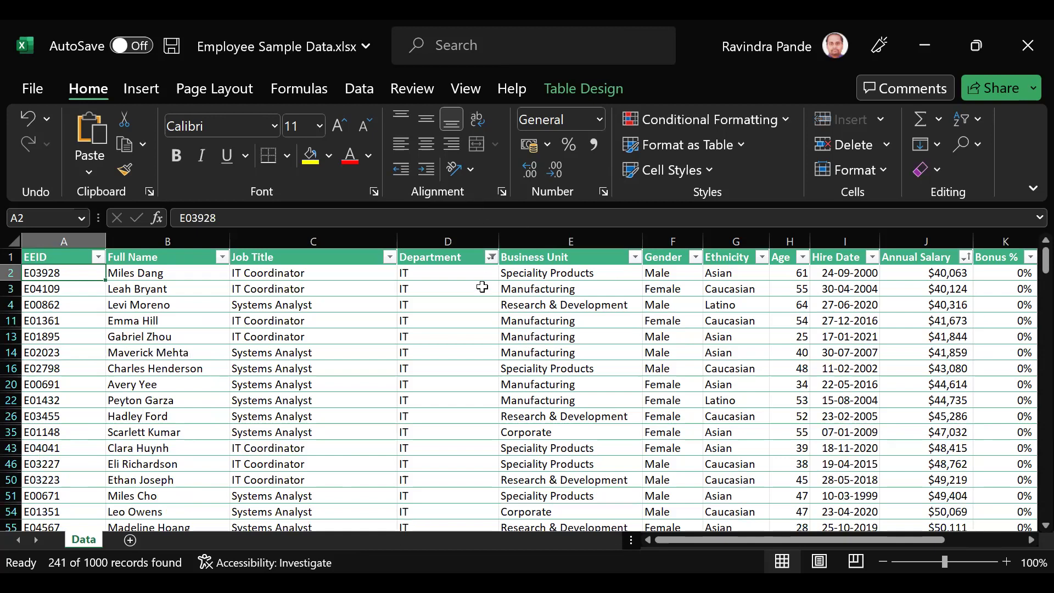
Select the Department cells from row 146 down to the last IT record in row 997
{"action": "scroll", "coordinate": [480, 283], "scroll_direction": "down", "scroll_amount": 1}
{"action": "scroll", "coordinate": [480, 283], "scroll_direction": "down", "scroll_amount": 7}
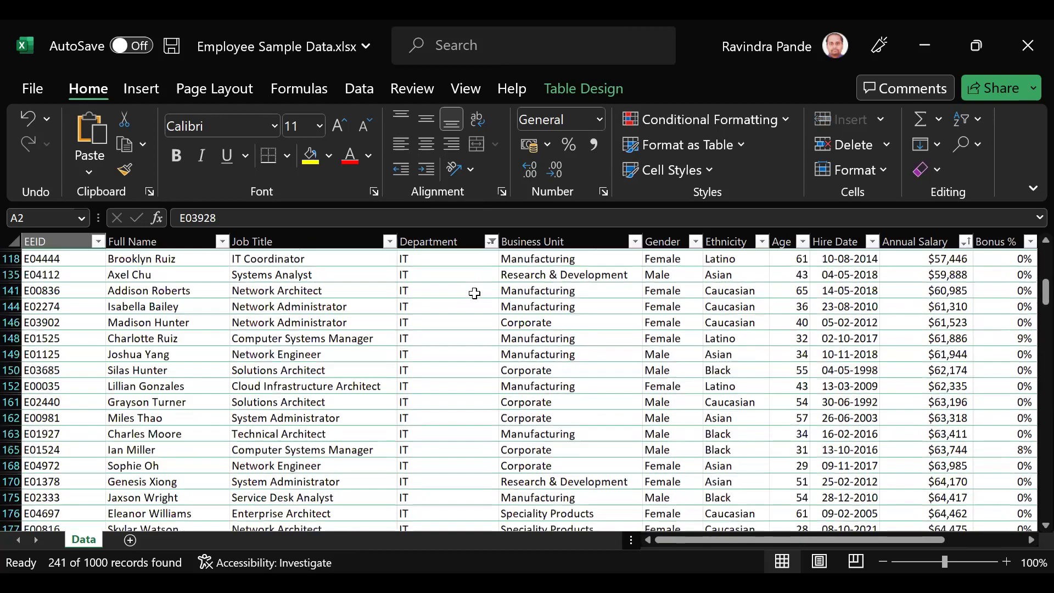
{"action": "scroll", "coordinate": [475, 294], "scroll_direction": "down", "scroll_amount": 7}
{"action": "scroll", "coordinate": [219, 456], "scroll_direction": "up", "scroll_amount": 5}
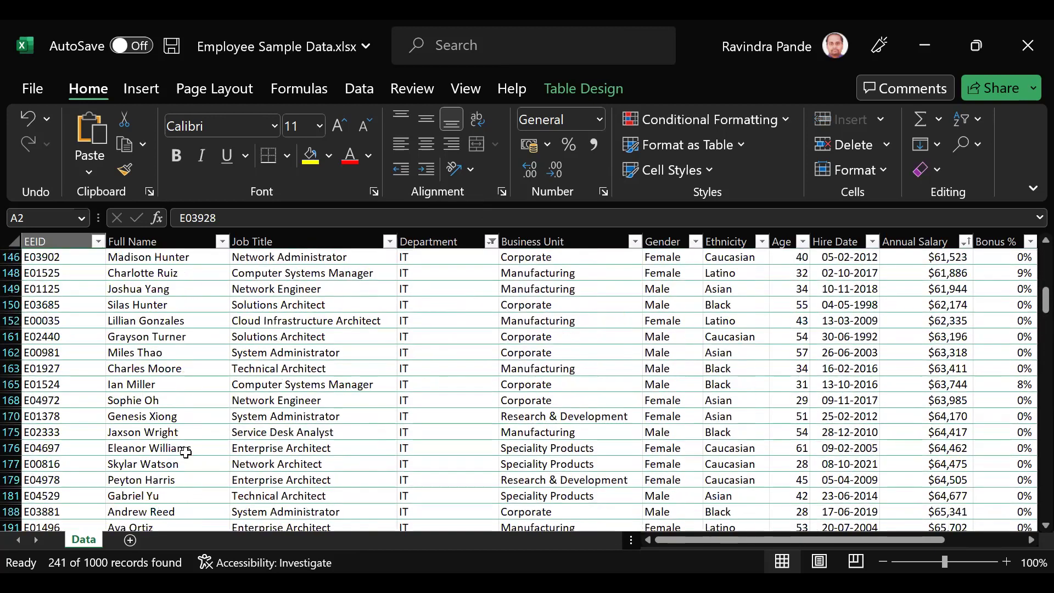
{"action": "left_click_drag", "start_coordinate": [446, 259], "coordinate": [422, 562]}
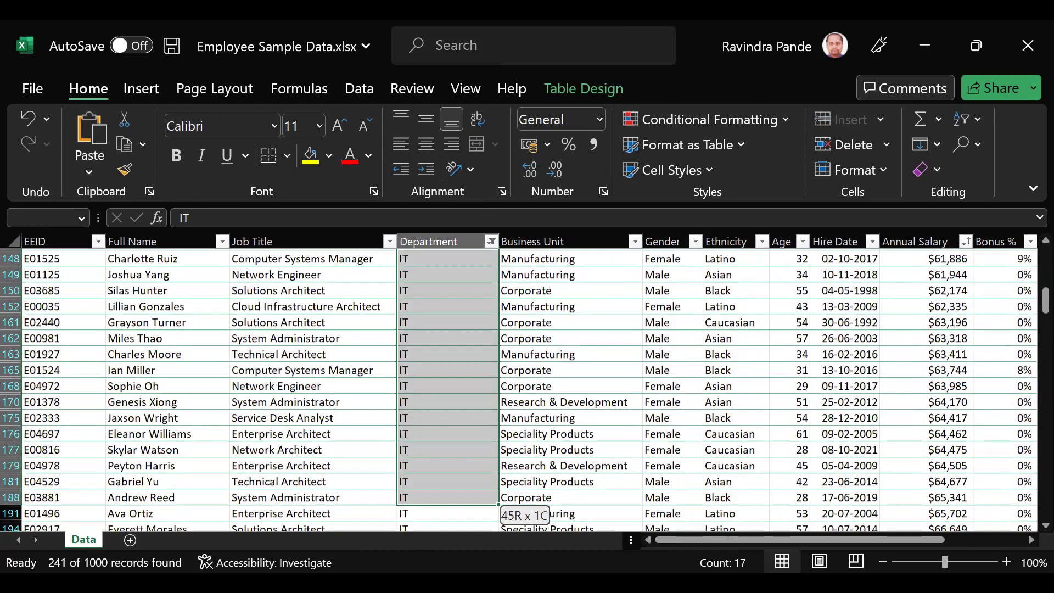
{"action": "key", "text": "ctrl+shift+Down"}
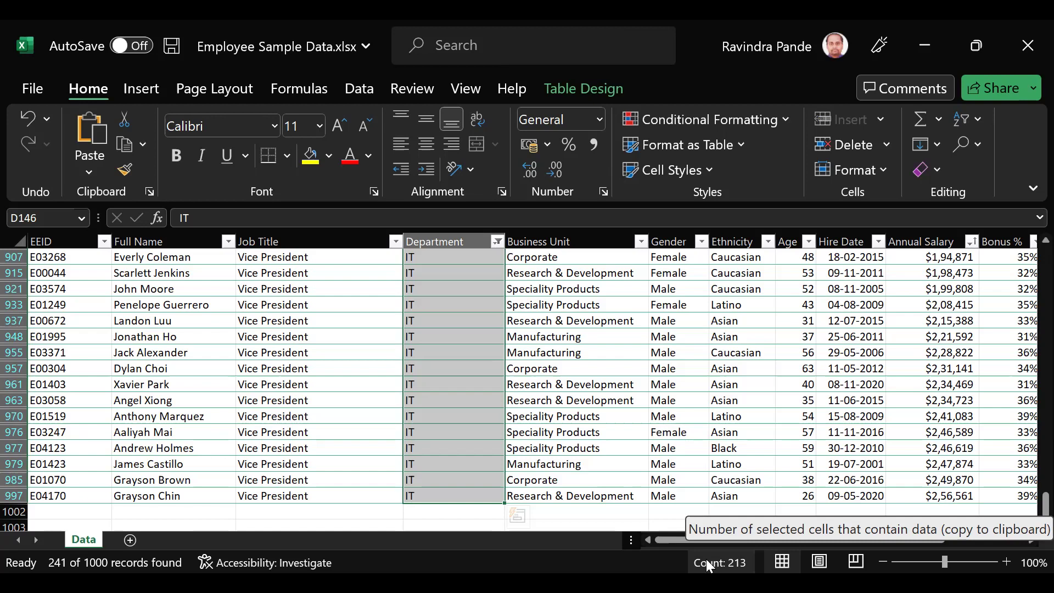
Re-tick (Select All) in the Department filter so every department's employees return
{"action": "left_click", "coordinate": [498, 242]}
{"action": "left_click", "coordinate": [256, 398]}
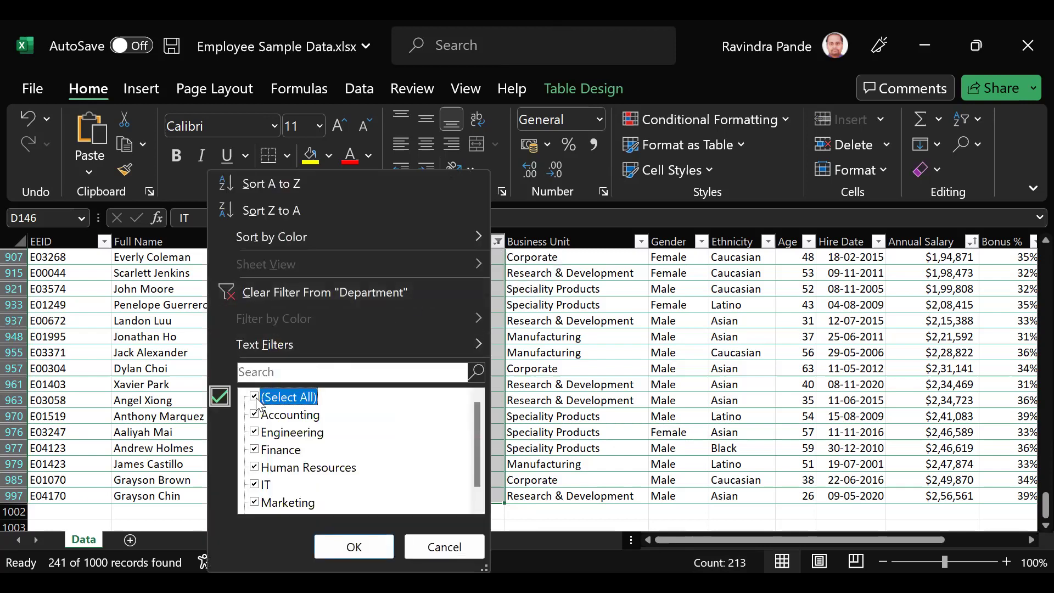
{"action": "left_click", "coordinate": [351, 547]}
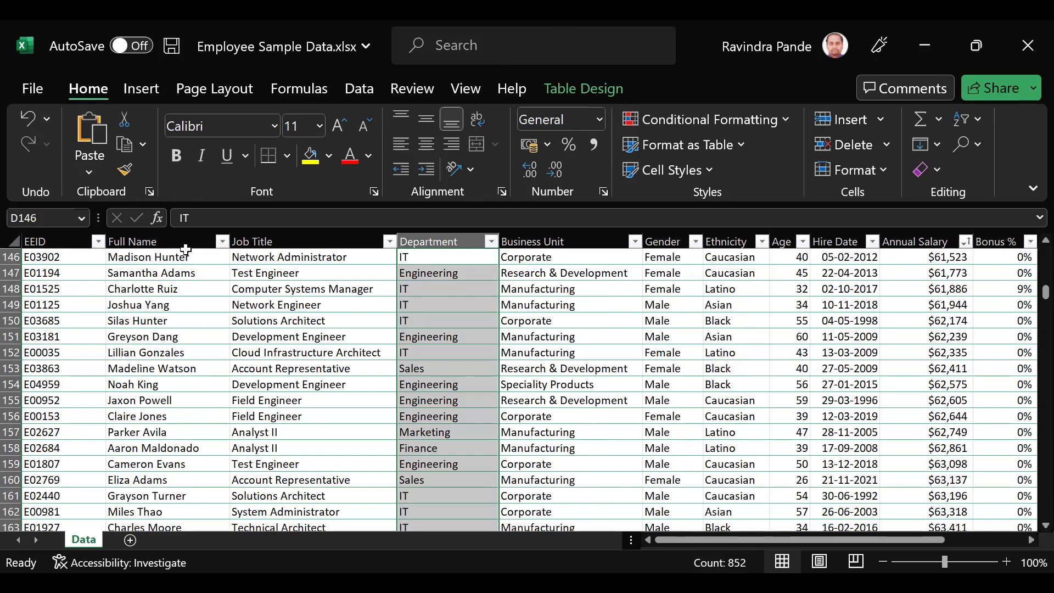
Start Save As from the File menu with the Downloads folder as the location
{"action": "left_click", "coordinate": [37, 89]}
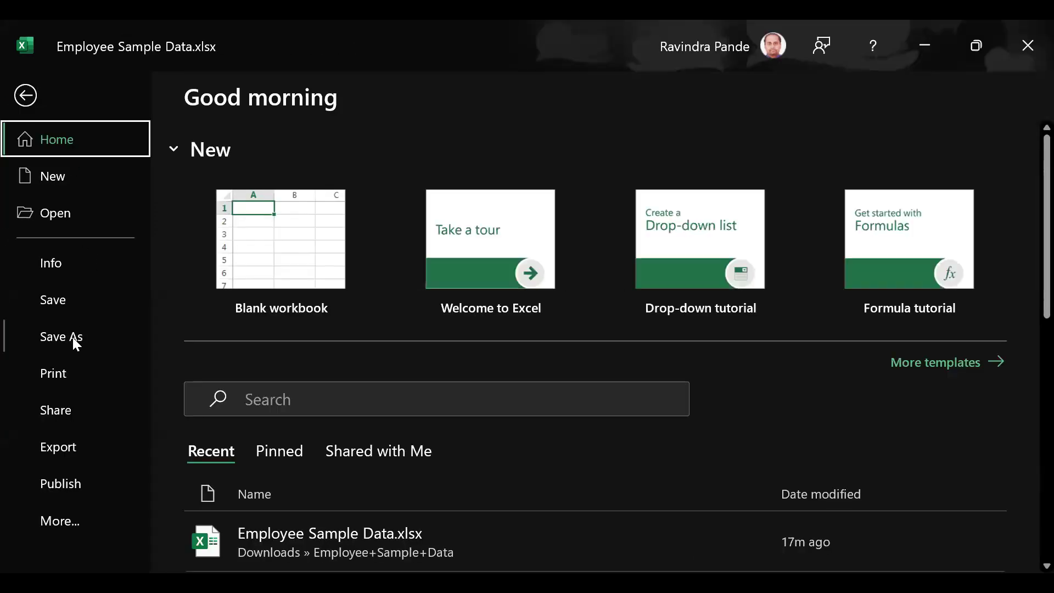
{"action": "left_click", "coordinate": [72, 337]}
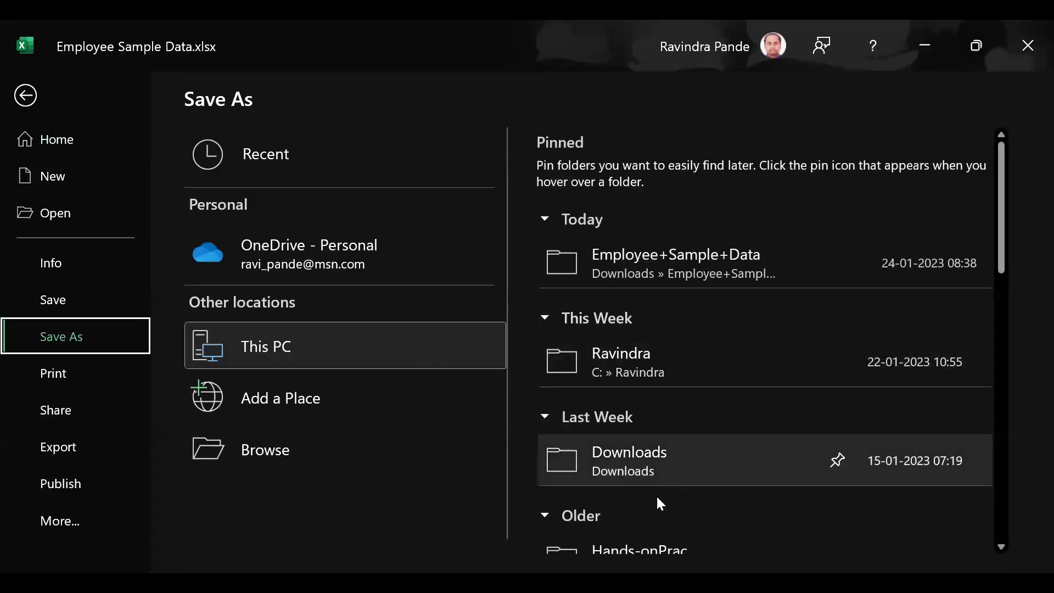
{"action": "left_click", "coordinate": [645, 476]}
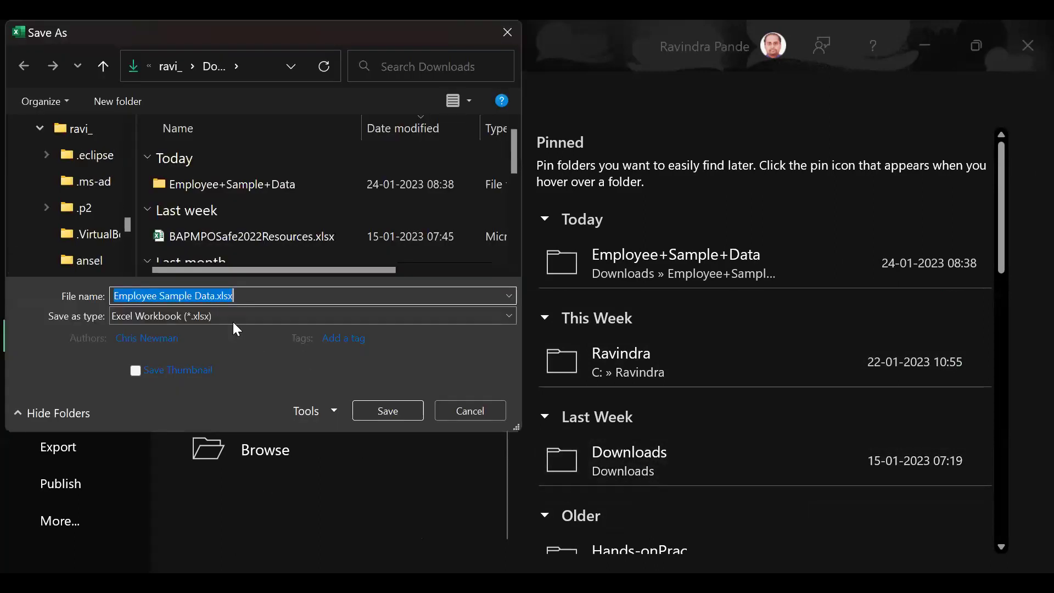
Rename the file to 'Employee Sample Data_24jan23_9PM.xlsx' and save it in Downloads
{"action": "left_click", "coordinate": [214, 300]}
{"action": "key", "text": "BackSpace"}
{"action": "type", "text": "_"}
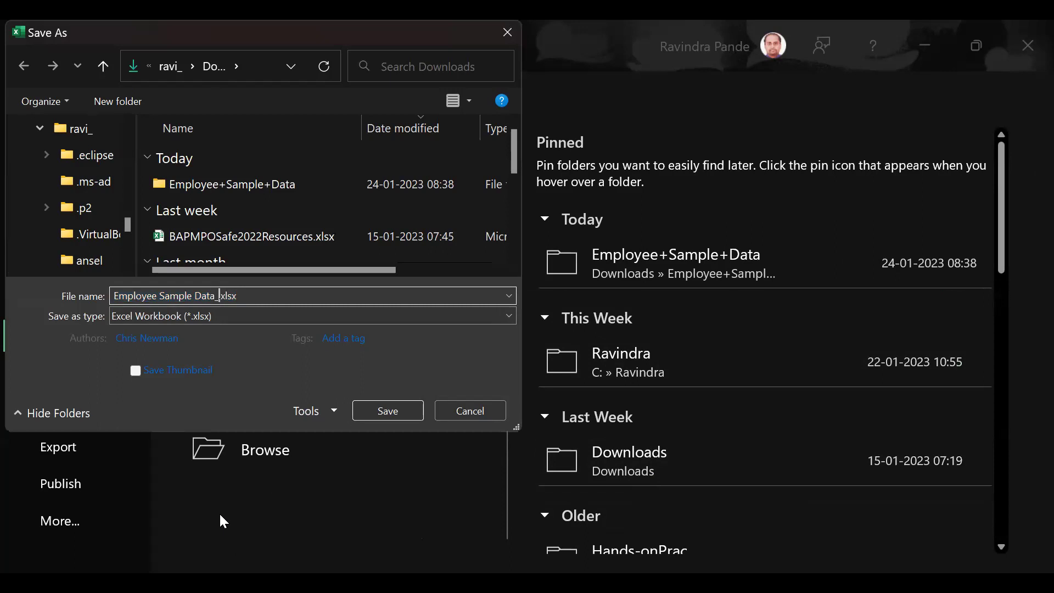
{"action": "type", "text": "24jan23_9PM"}
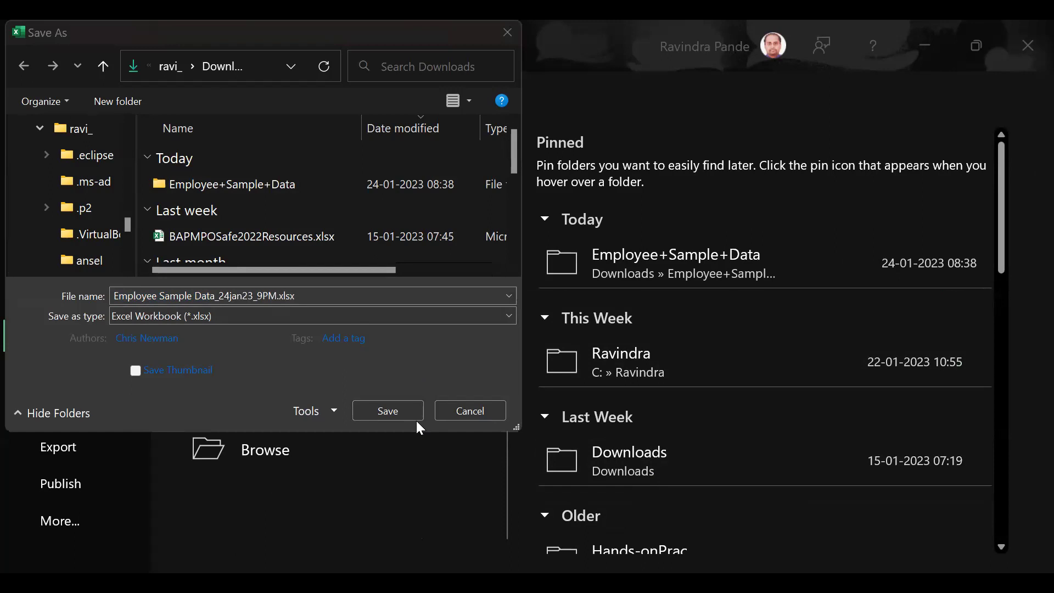
{"action": "left_click", "coordinate": [400, 417]}
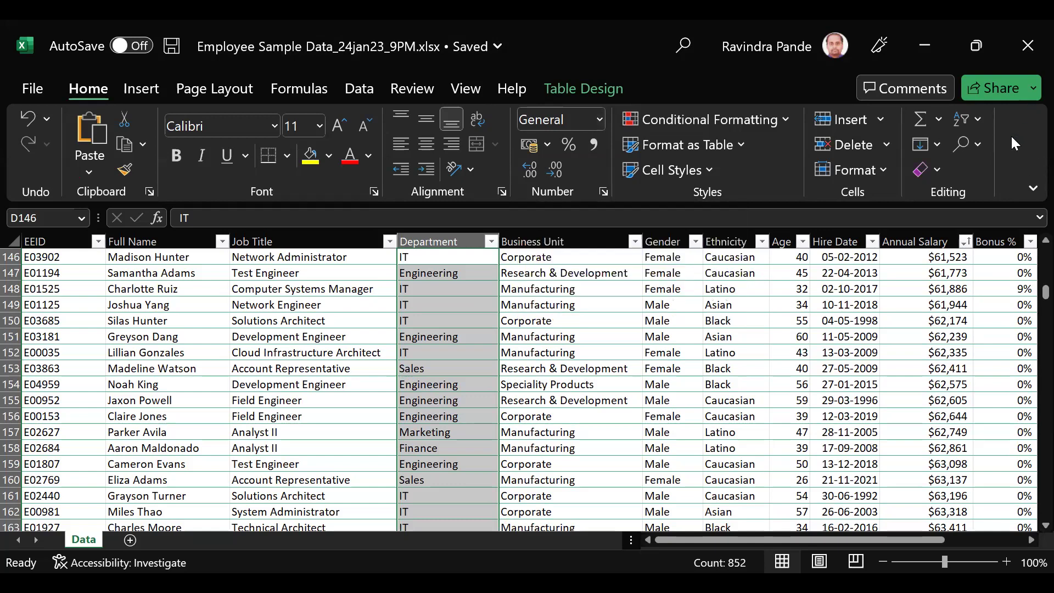
Commit the IT cell entry, add blank Sheet1 and Sheet2, and return to the Data sheet
{"action": "left_click", "coordinate": [813, 219]}
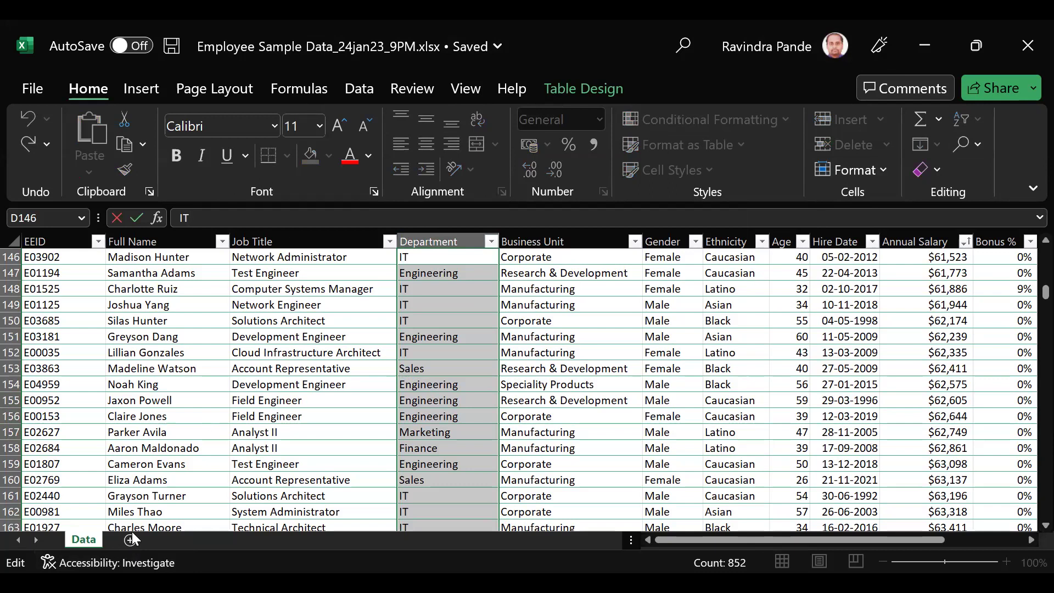
{"action": "left_click", "coordinate": [468, 346]}
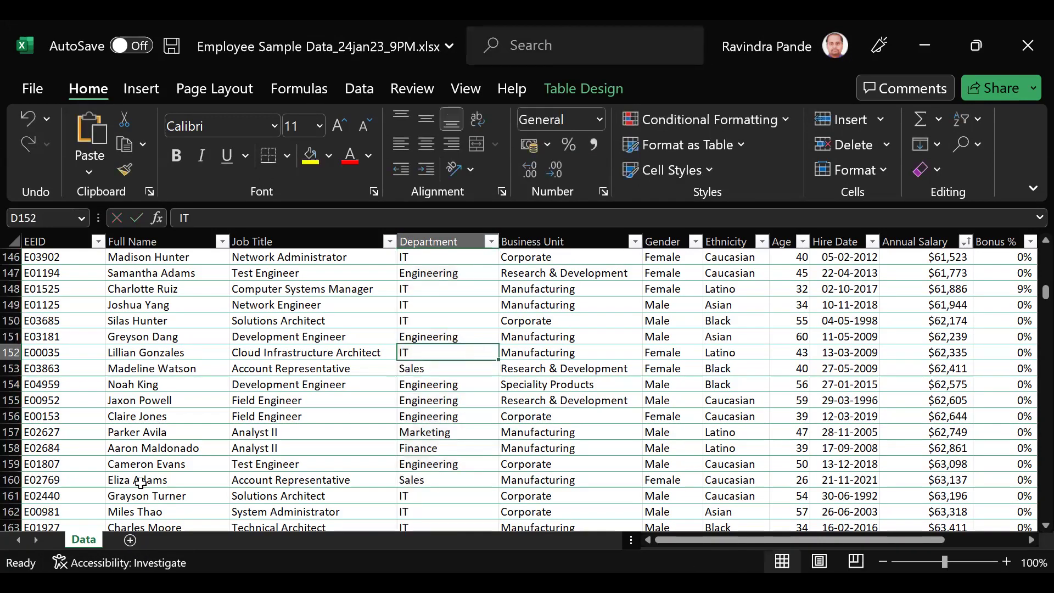
{"action": "left_click", "coordinate": [130, 540]}
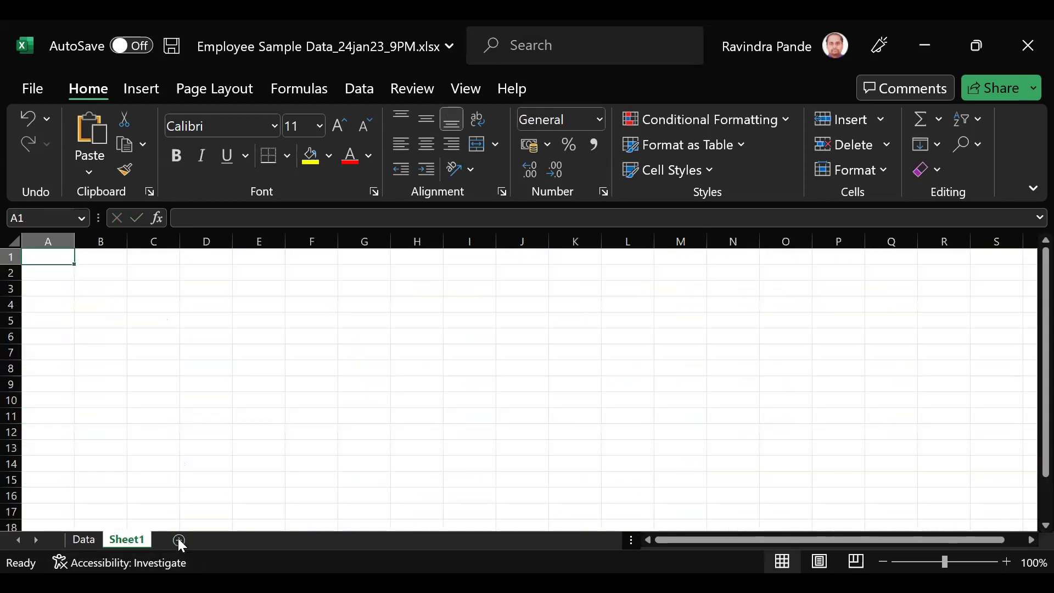
{"action": "left_click", "coordinate": [179, 540]}
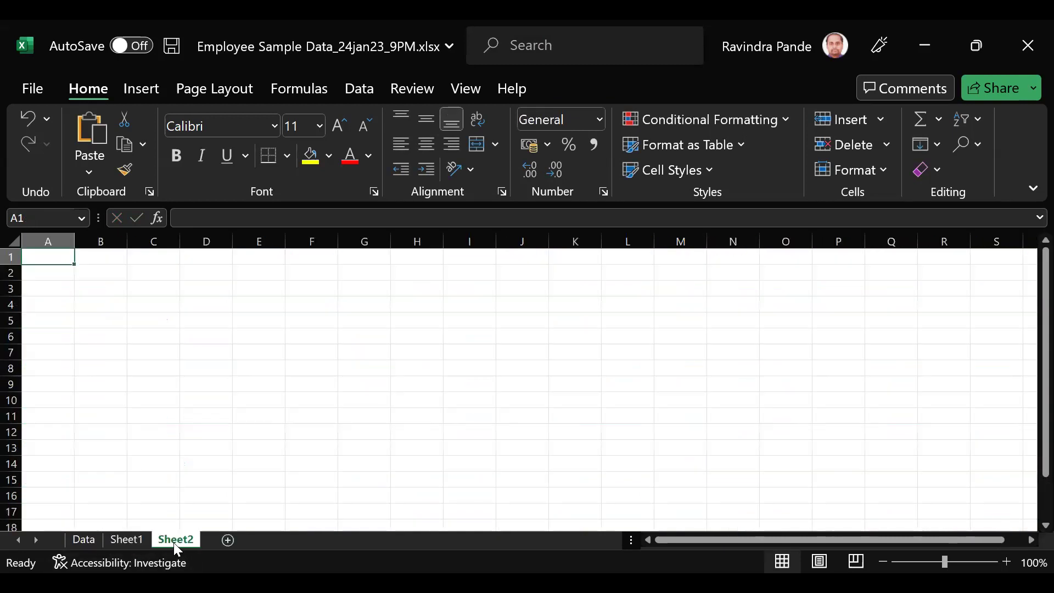
{"action": "left_click", "coordinate": [83, 540]}
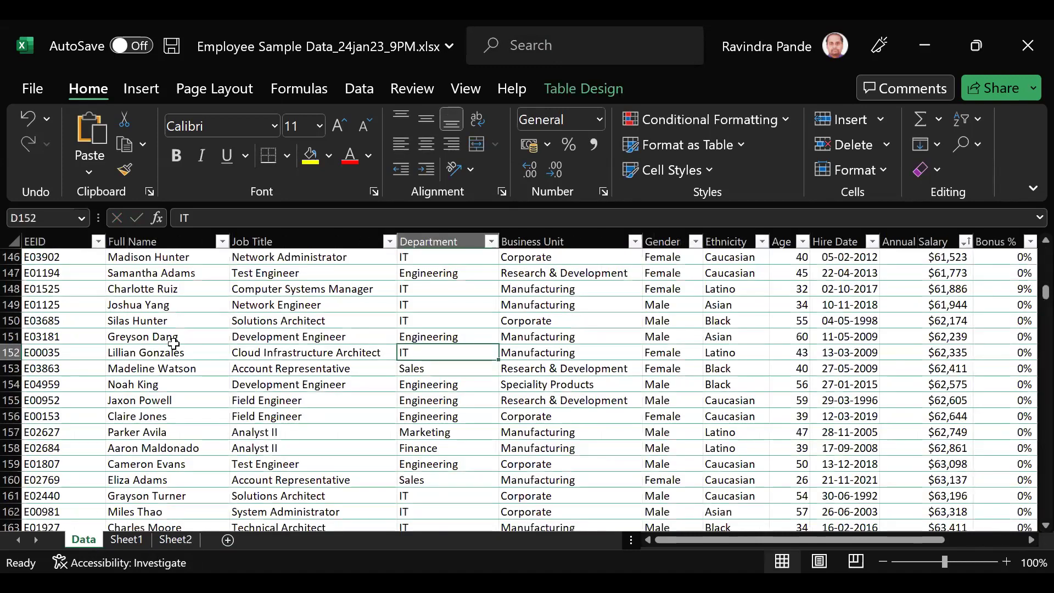
Switch to PowerPoint and resume the slide show on slide 3, Data Life Cycle
{"action": "scroll", "coordinate": [181, 342], "scroll_direction": "up", "scroll_amount": 8}
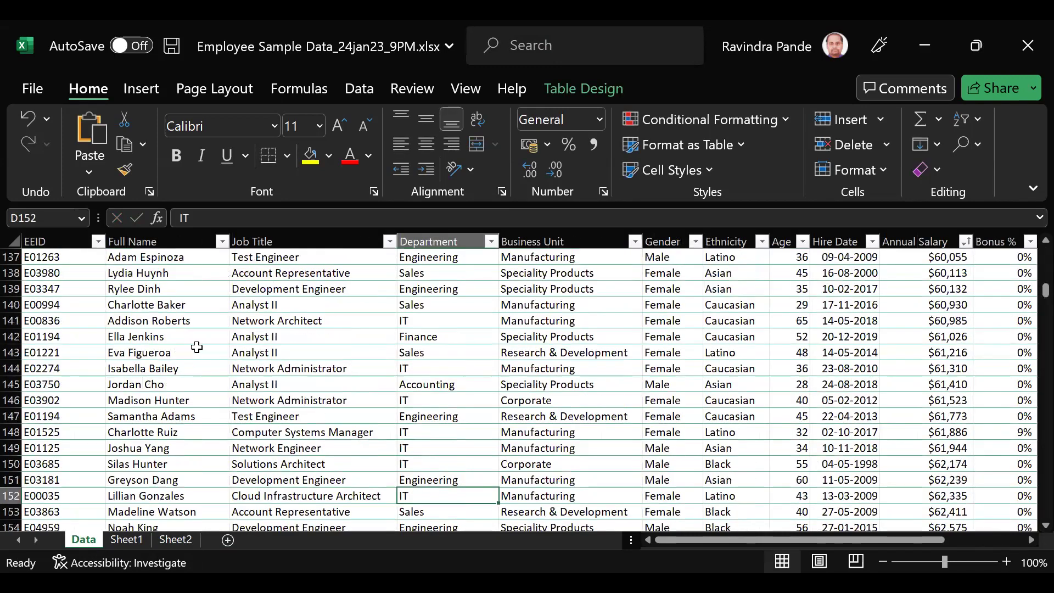
{"action": "scroll", "coordinate": [188, 340], "scroll_direction": "up", "scroll_amount": 20}
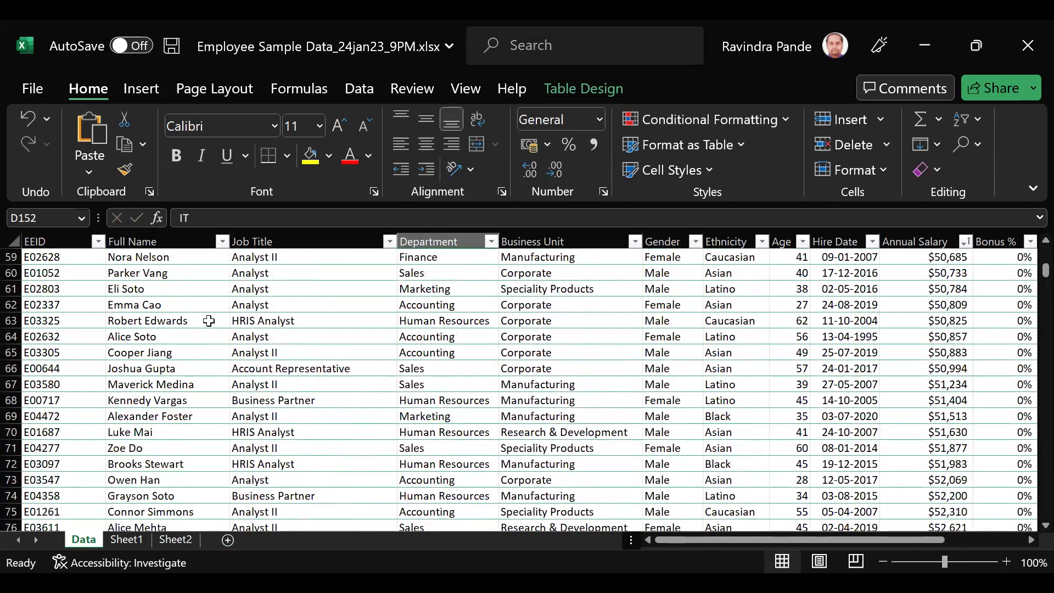
{"action": "scroll", "coordinate": [209, 323], "scroll_direction": "up", "scroll_amount": 1}
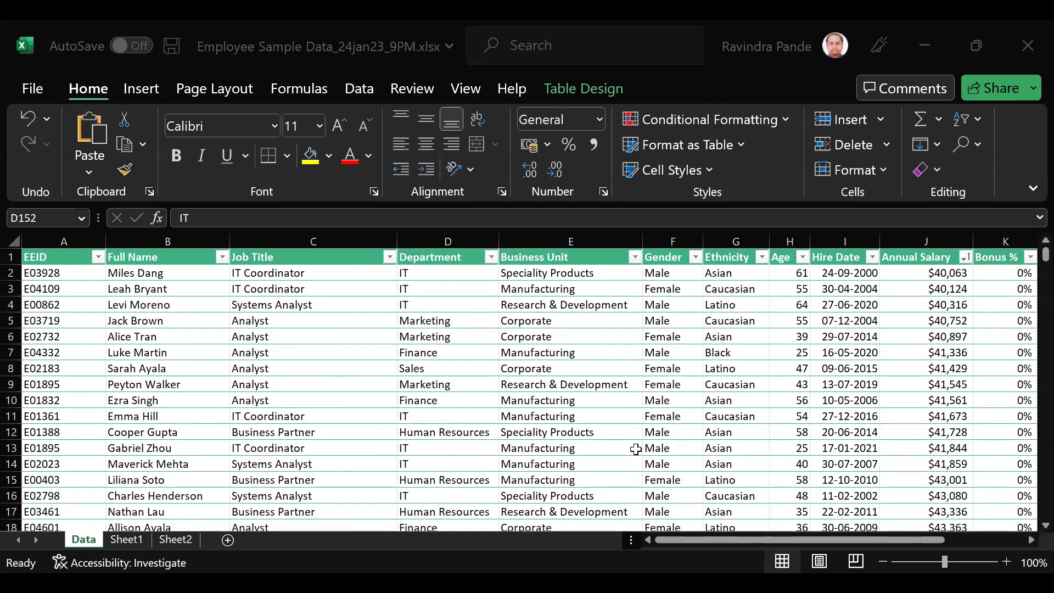
{"action": "key", "text": "alt+Tab"}
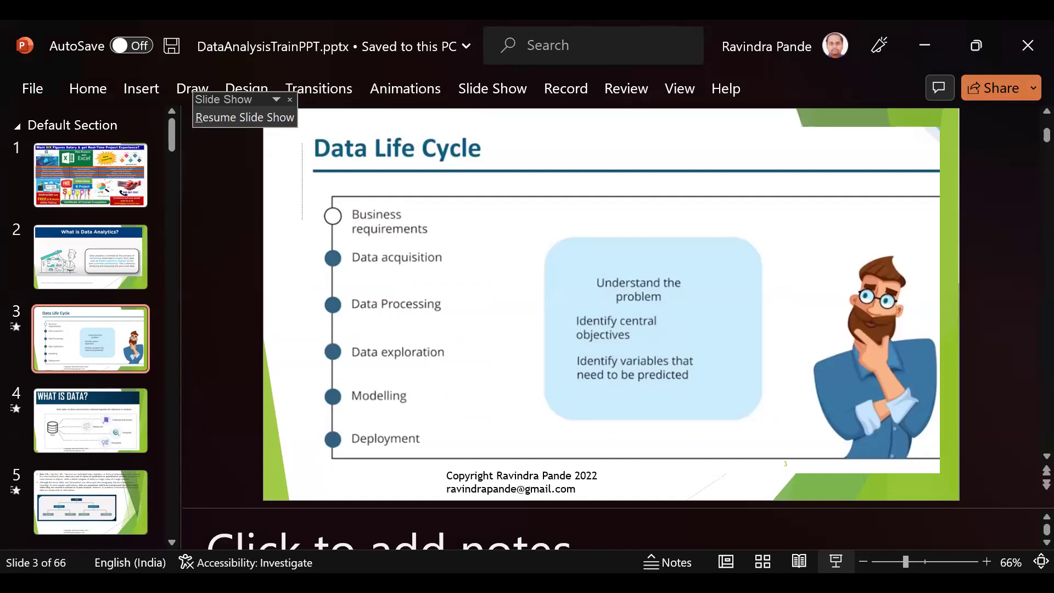
{"action": "key", "text": "shift+F5"}
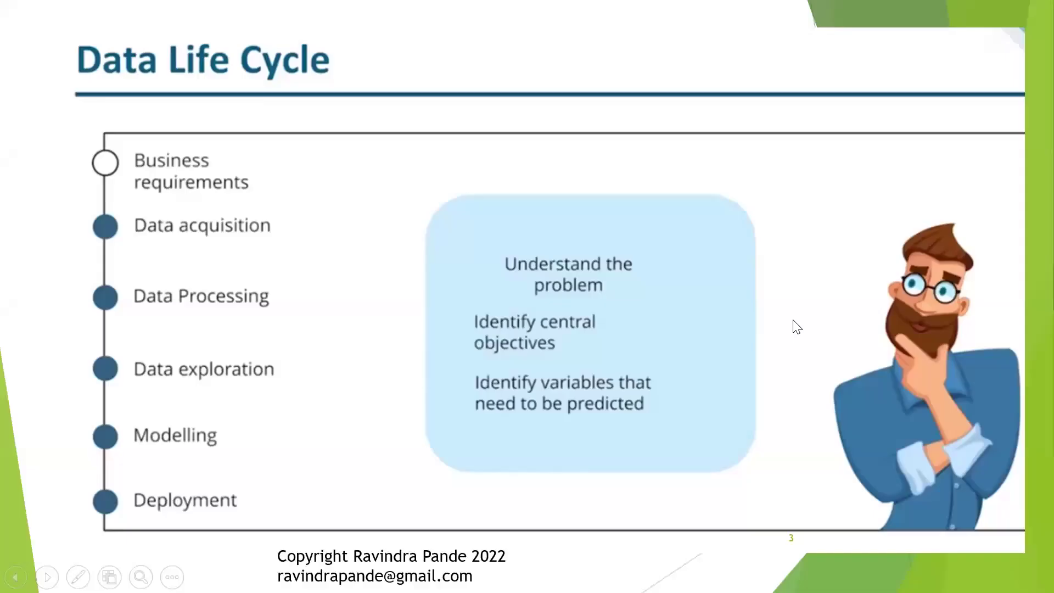